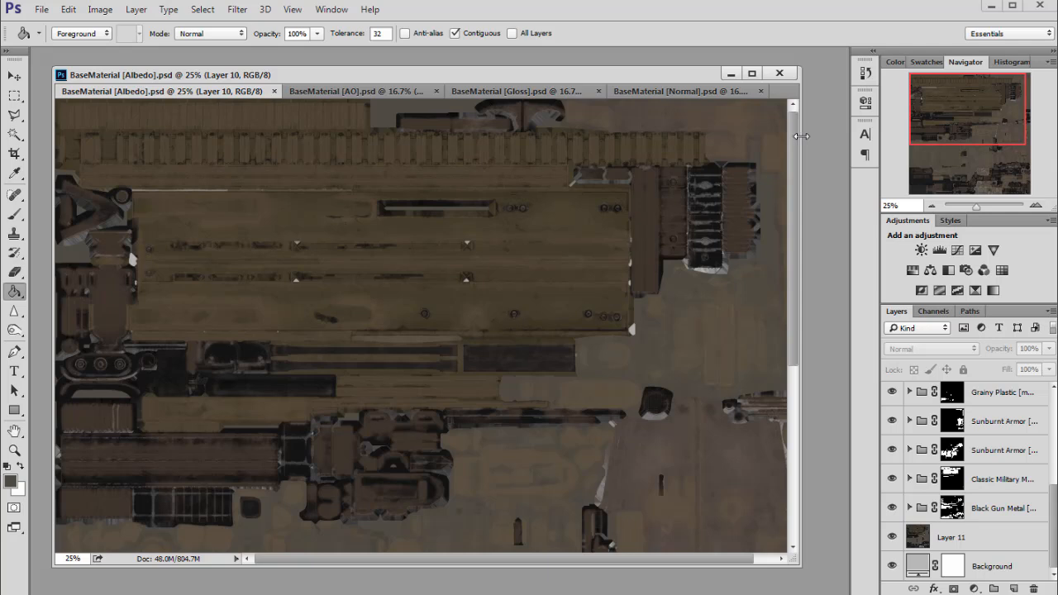
Adjust the document window size, then bring the BaseMaterial [AO].psd ambient occlusion map to front.
{"action": "left_click_drag", "start_coordinate": [801, 136], "coordinate": [810, 135]}
{"action": "left_click_drag", "start_coordinate": [656, 76], "coordinate": [659, 79]}
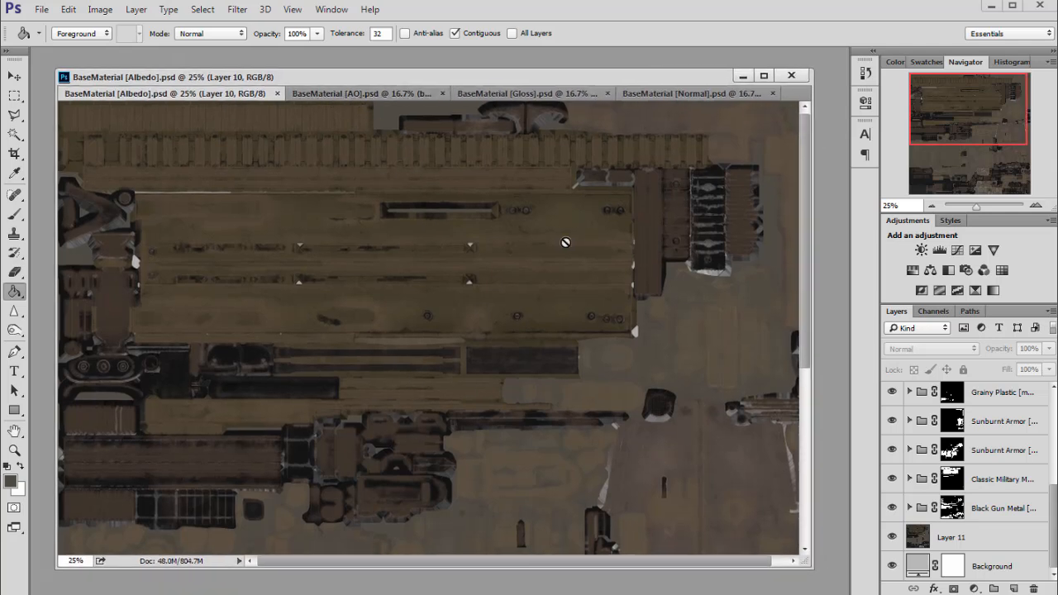
{"action": "left_click", "coordinate": [368, 94]}
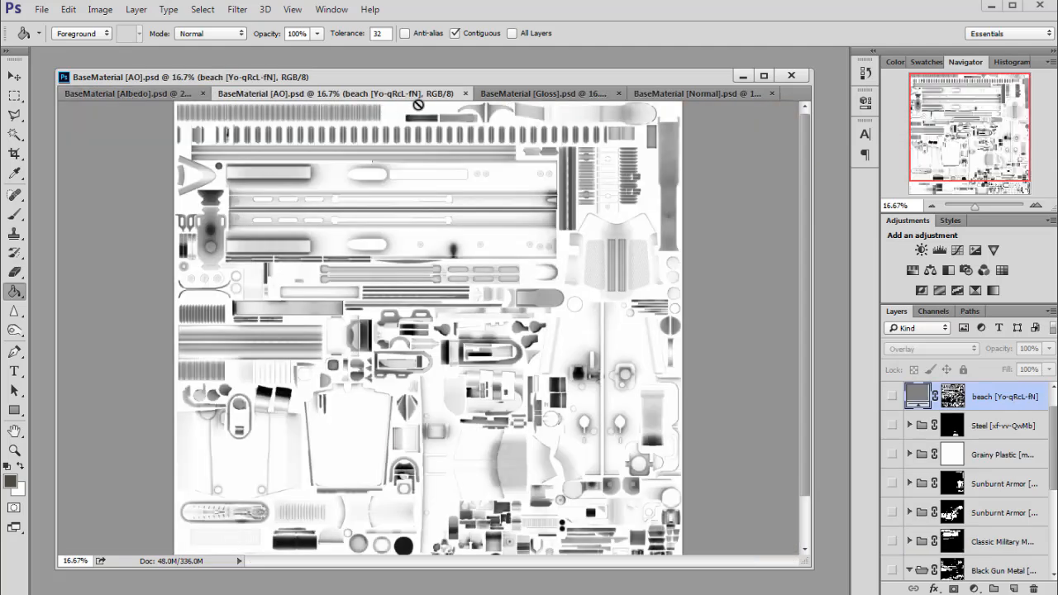
Glance at the Gloss map, then view the Normal map and pan across it.
{"action": "left_click", "coordinate": [522, 94]}
{"action": "left_click", "coordinate": [669, 95]}
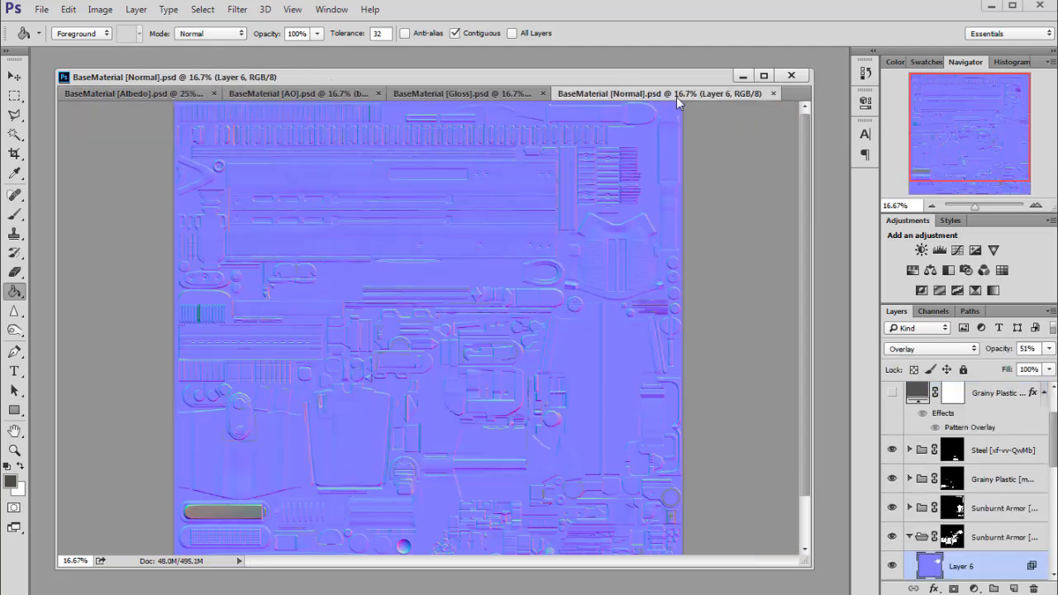
{"action": "left_click_drag", "start_coordinate": [944, 177], "coordinate": [947, 154]}
{"action": "left_click_drag", "start_coordinate": [492, 76], "coordinate": [490, 74]}
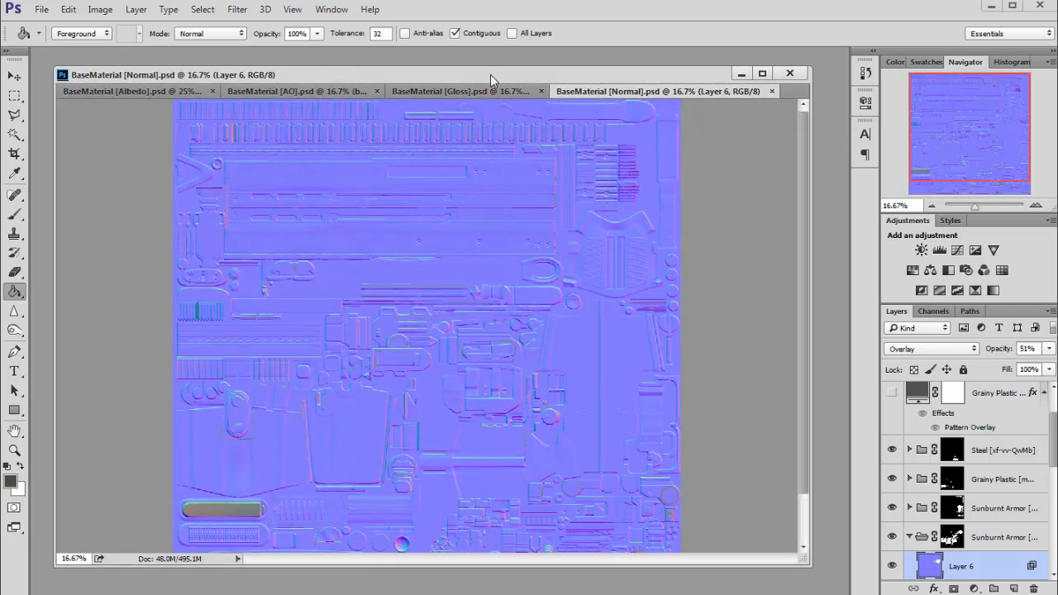
Bring the Gloss map back, zoom it to 25%, and show the texture's top.
{"action": "left_click", "coordinate": [430, 91]}
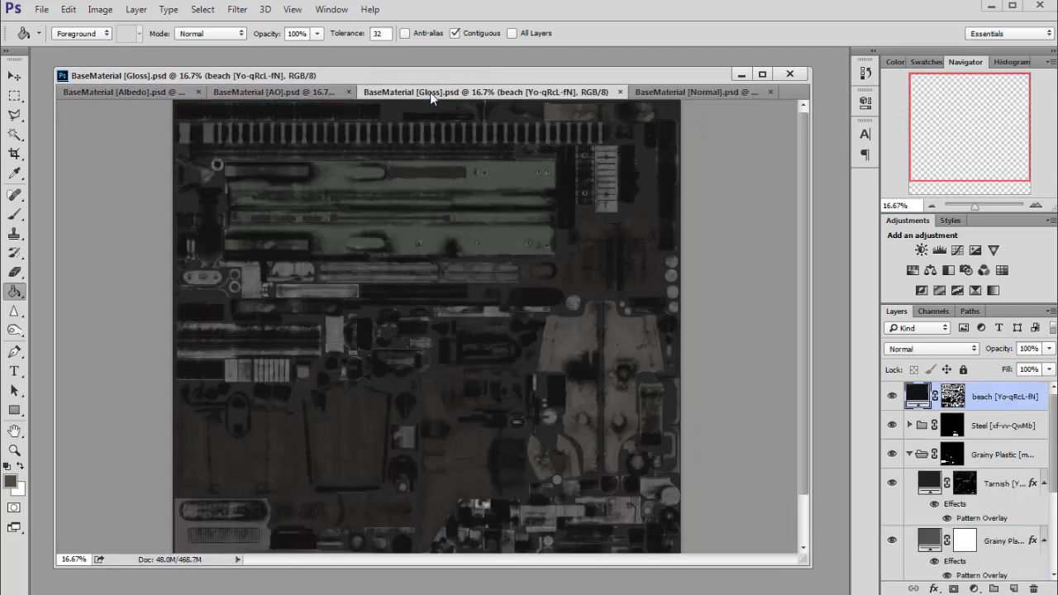
{"action": "left_click_drag", "start_coordinate": [484, 82], "coordinate": [482, 83]}
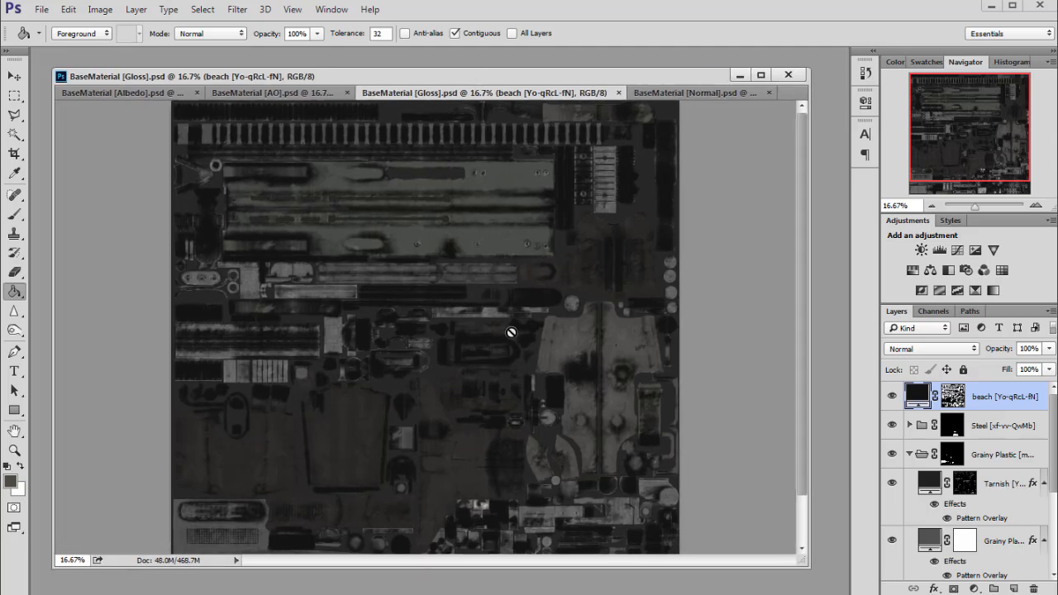
{"action": "left_click_drag", "start_coordinate": [984, 125], "coordinate": [938, 154]}
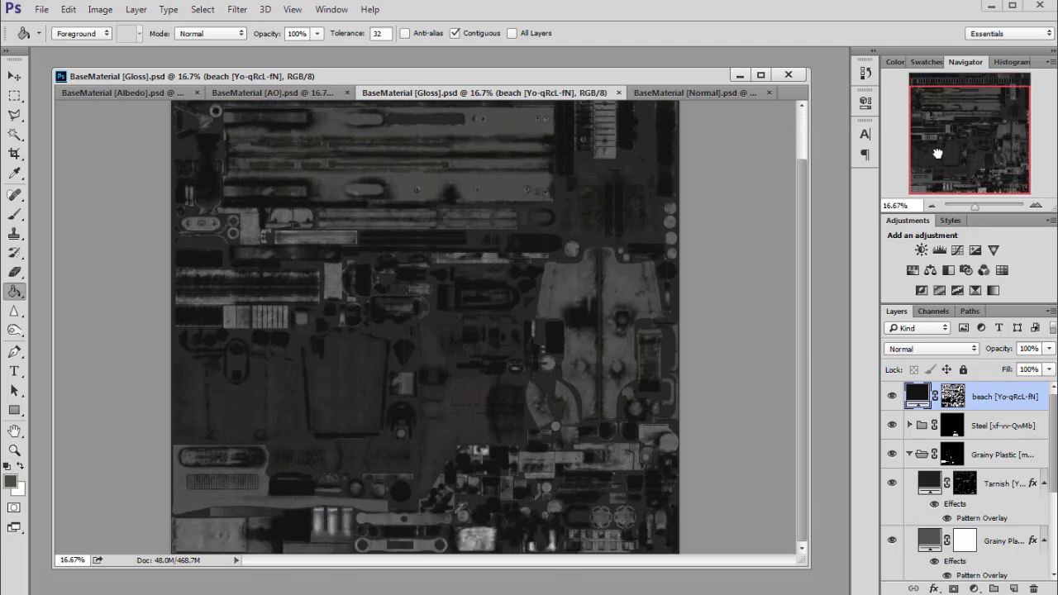
{"action": "left_click", "coordinate": [1035, 205]}
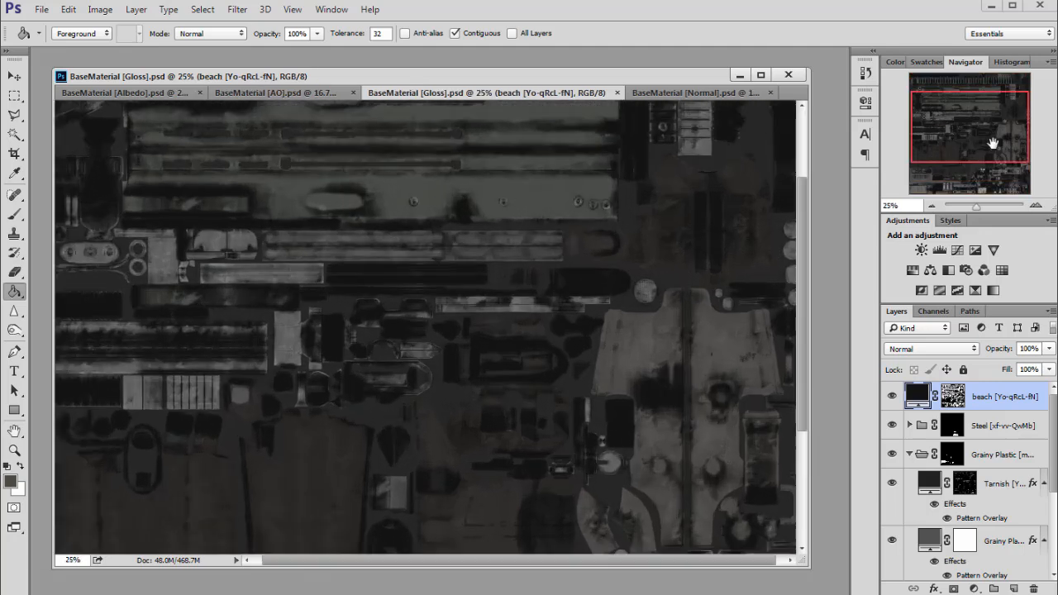
{"action": "left_click_drag", "start_coordinate": [988, 114], "coordinate": [988, 108]}
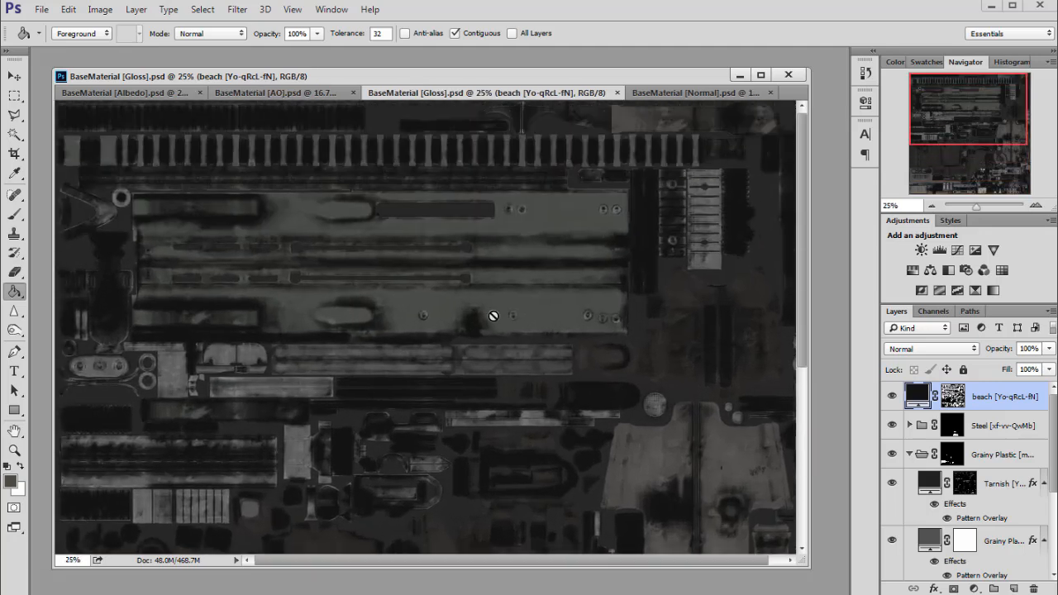
Add a trial Invert adjustment layer over the Gloss map and inspect the result.
{"action": "left_click", "coordinate": [976, 588]}
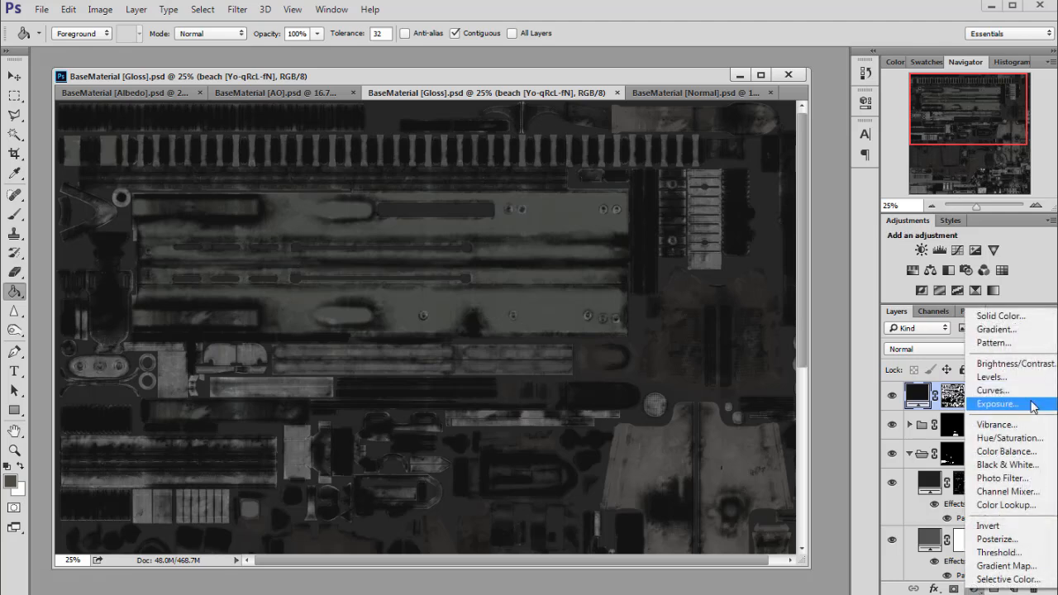
{"action": "left_click", "coordinate": [1002, 527]}
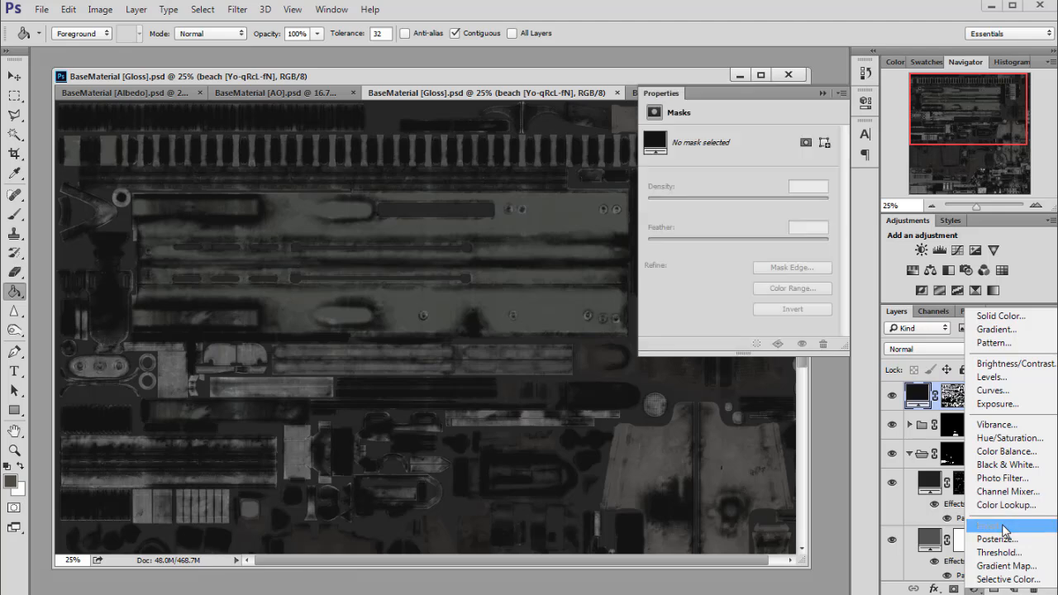
{"action": "left_click", "coordinate": [821, 93]}
{"action": "scroll", "coordinate": [514, 382], "scroll_direction": "down", "scroll_amount": 6}
{"action": "left_click_drag", "start_coordinate": [955, 170], "coordinate": [931, 142]}
Delete the Invert 1 layer and its mask, then bring up the Normal map.
{"action": "left_click", "coordinate": [1033, 589]}
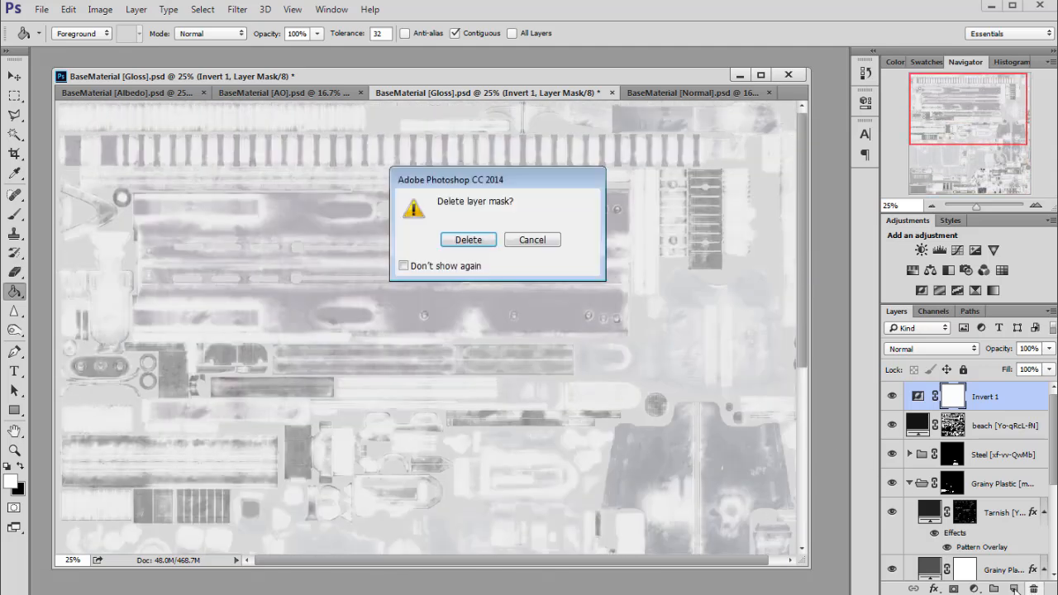
{"action": "left_click", "coordinate": [468, 239]}
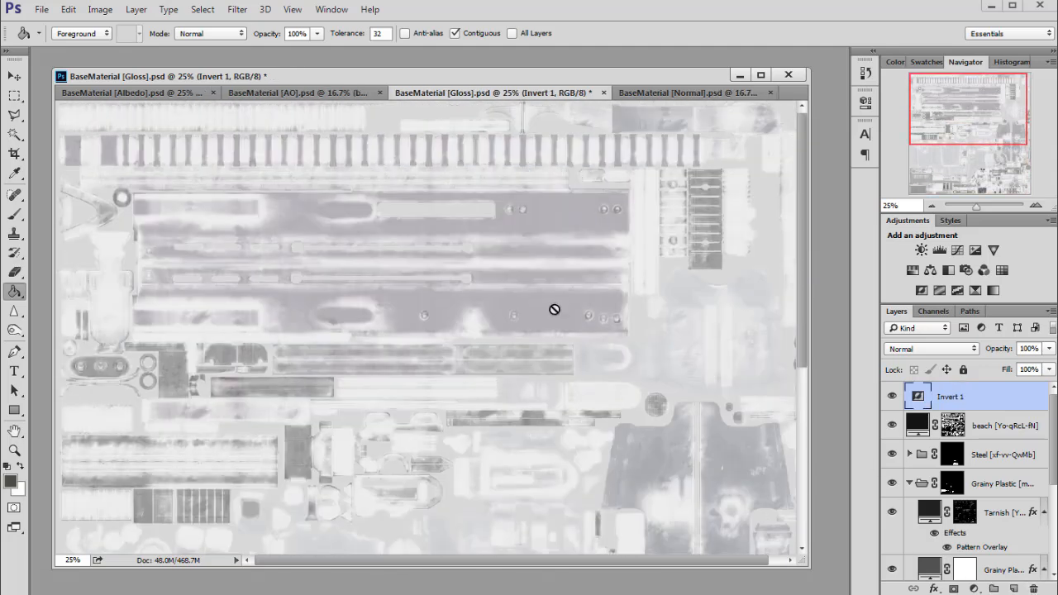
{"action": "left_click", "coordinate": [1033, 589]}
{"action": "left_click", "coordinate": [472, 239]}
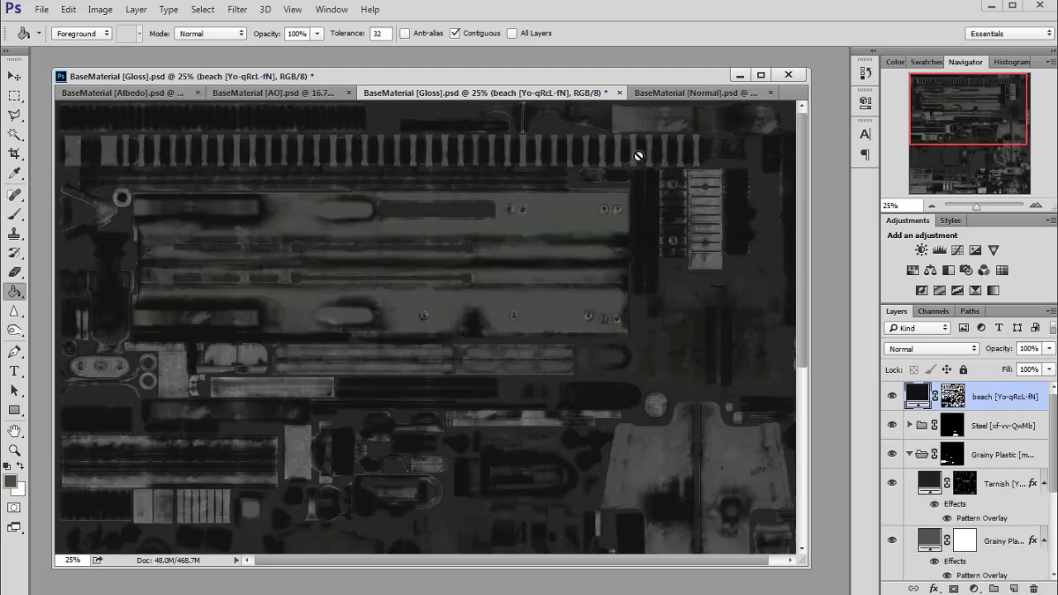
{"action": "left_click", "coordinate": [676, 94]}
Zoom the Normal map stepwise from 33.33% to 100% and pan to the knurled grip panel.
{"action": "left_click_drag", "start_coordinate": [950, 171], "coordinate": [949, 122]}
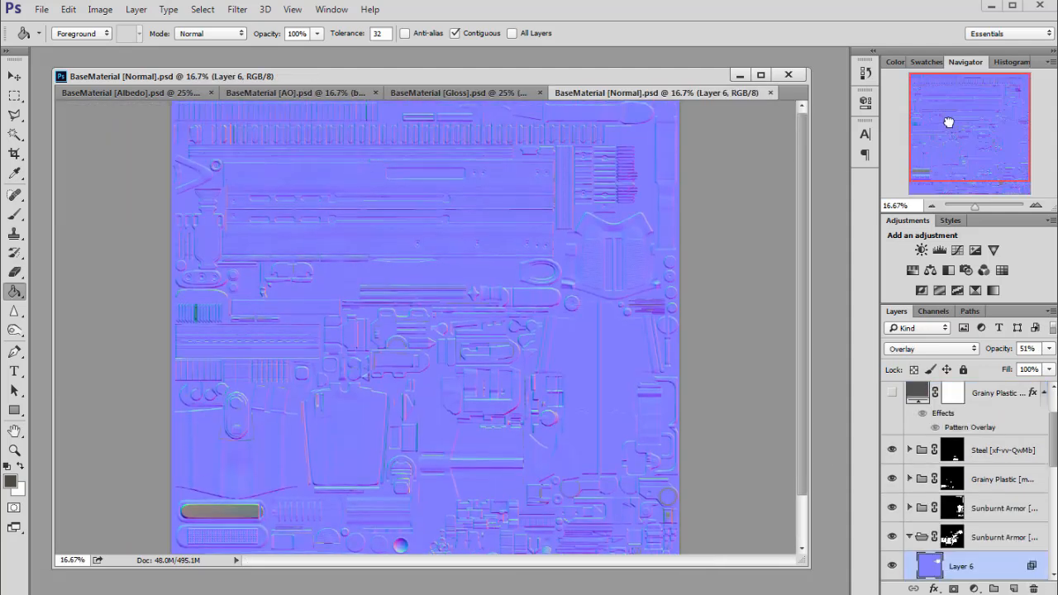
{"action": "left_click", "coordinate": [1037, 205]}
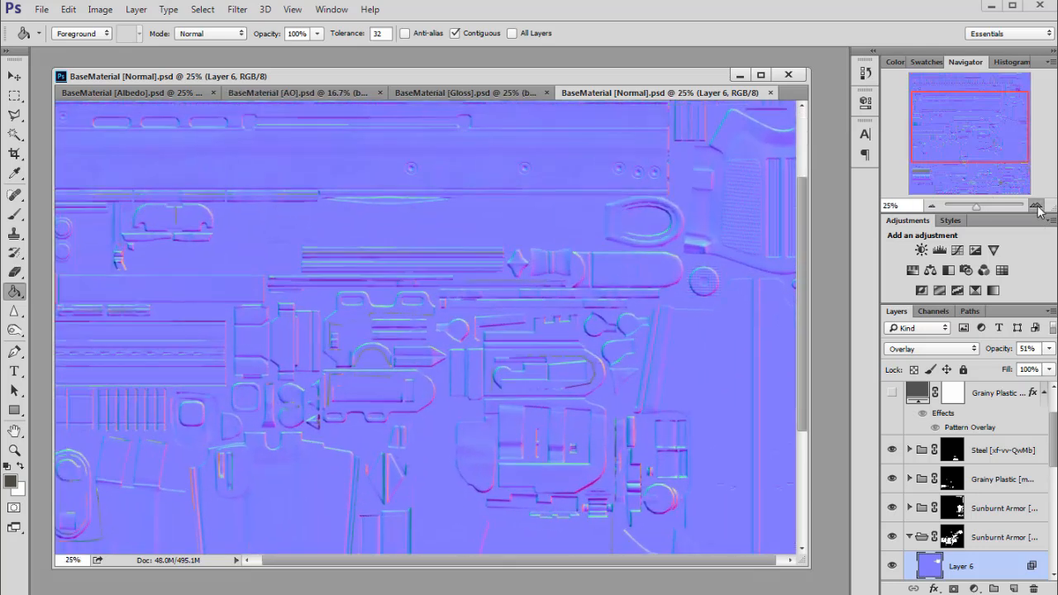
{"action": "left_click", "coordinate": [1037, 205]}
{"action": "left_click", "coordinate": [1037, 205]}
{"action": "left_click", "coordinate": [1037, 207]}
{"action": "left_click_drag", "start_coordinate": [974, 133], "coordinate": [1015, 130]}
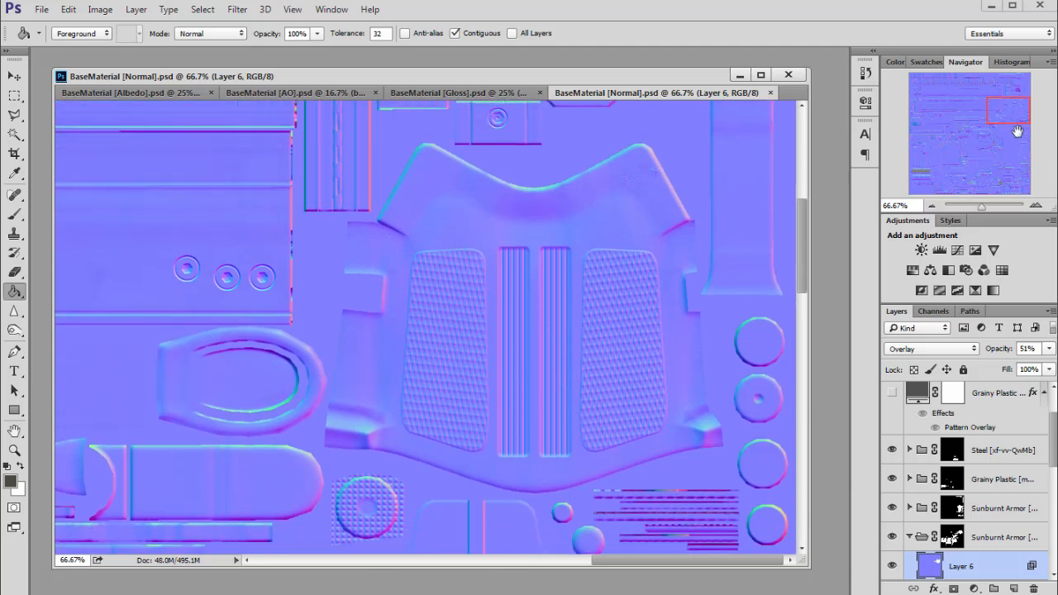
{"action": "left_click", "coordinate": [1036, 205]}
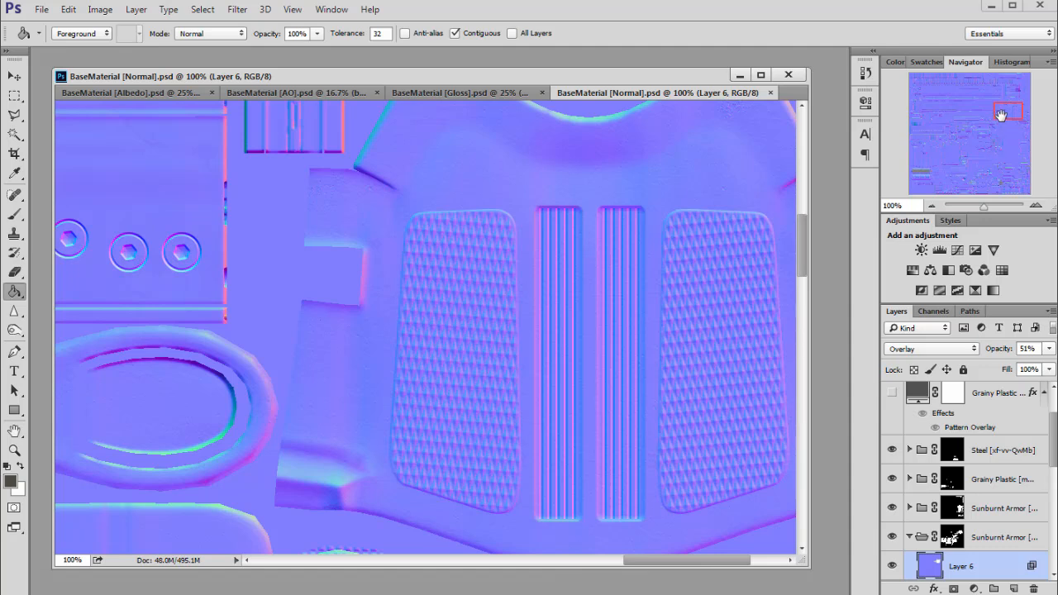
{"action": "mouse_move", "coordinate": [1001, 114]}
{"action": "left_mouse_down"}
{"action": "mouse_move", "coordinate": [1005, 103]}
{"action": "mouse_move", "coordinate": [992, 106]}
{"action": "mouse_move", "coordinate": [1004, 110]}
{"action": "left_mouse_up"}
{"action": "left_click_drag", "start_coordinate": [1054, 434], "coordinate": [1049, 539]}
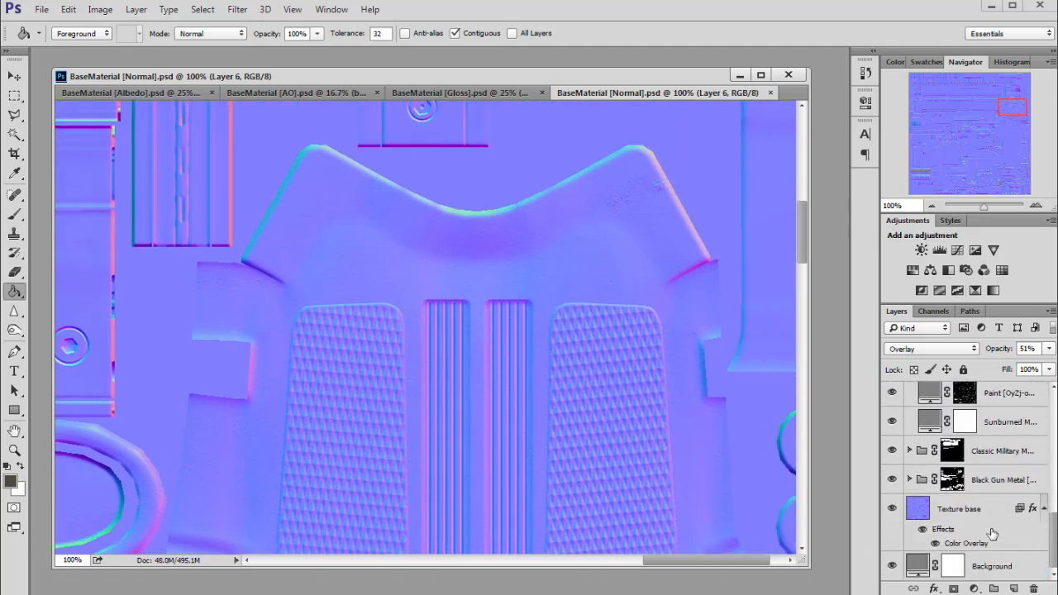
Select the Texture base layer and invert the Normal map's Green channel.
{"action": "left_click", "coordinate": [968, 514]}
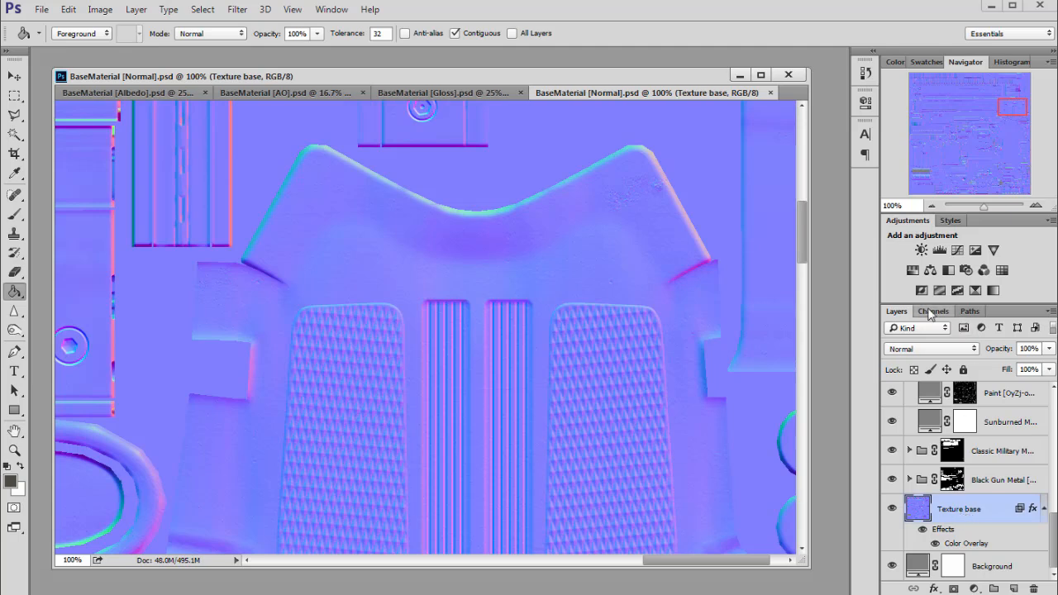
{"action": "left_click", "coordinate": [933, 312]}
{"action": "left_click", "coordinate": [955, 393]}
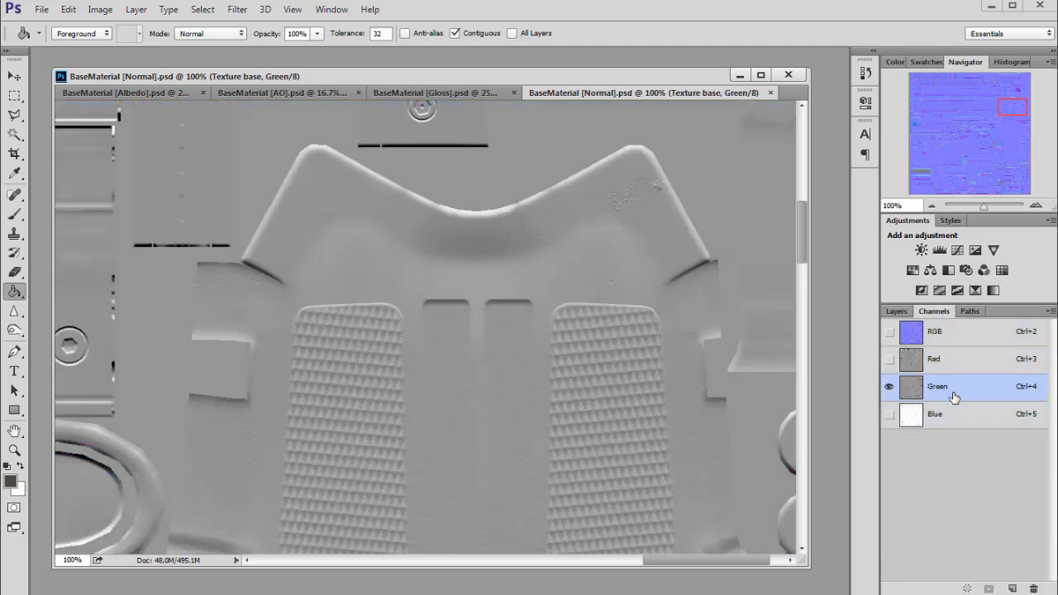
{"action": "key", "text": "ctrl+i"}
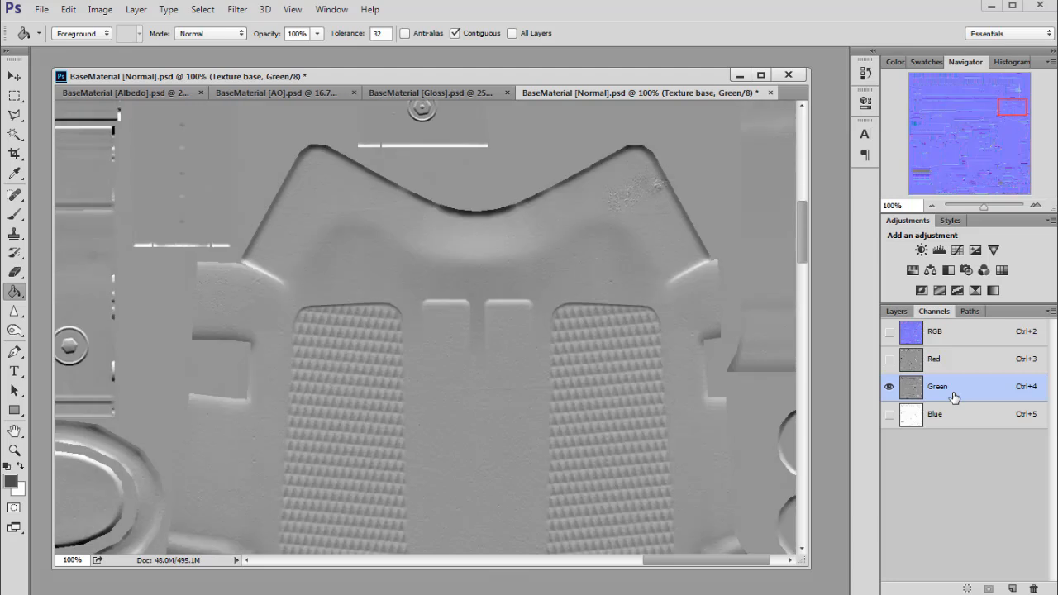
{"action": "left_click", "coordinate": [959, 337]}
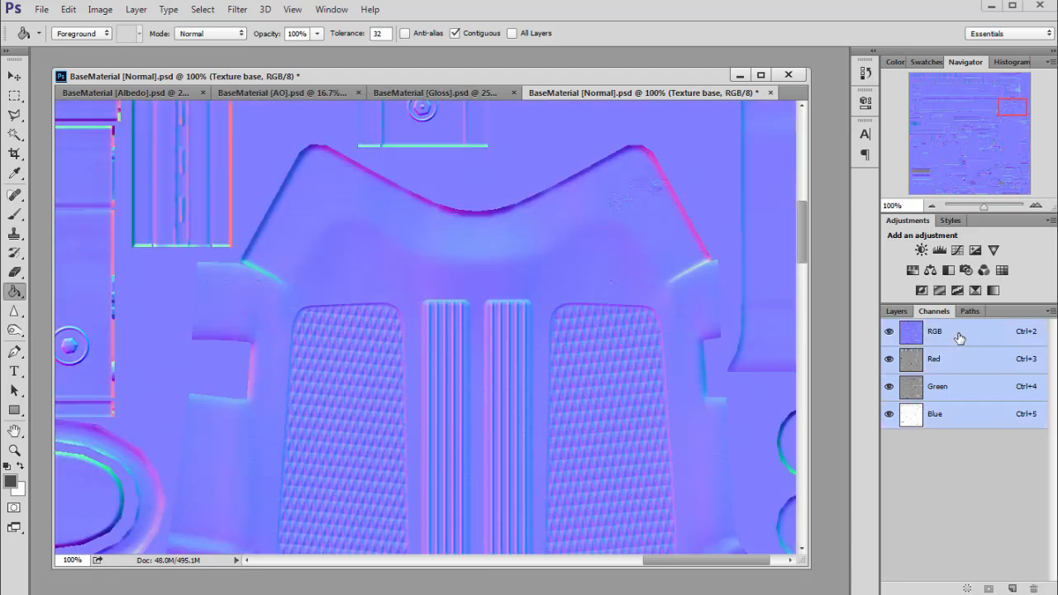
Revert the Normal map to its saved state with F12 and show the layer stack again.
{"action": "left_click", "coordinate": [995, 113]}
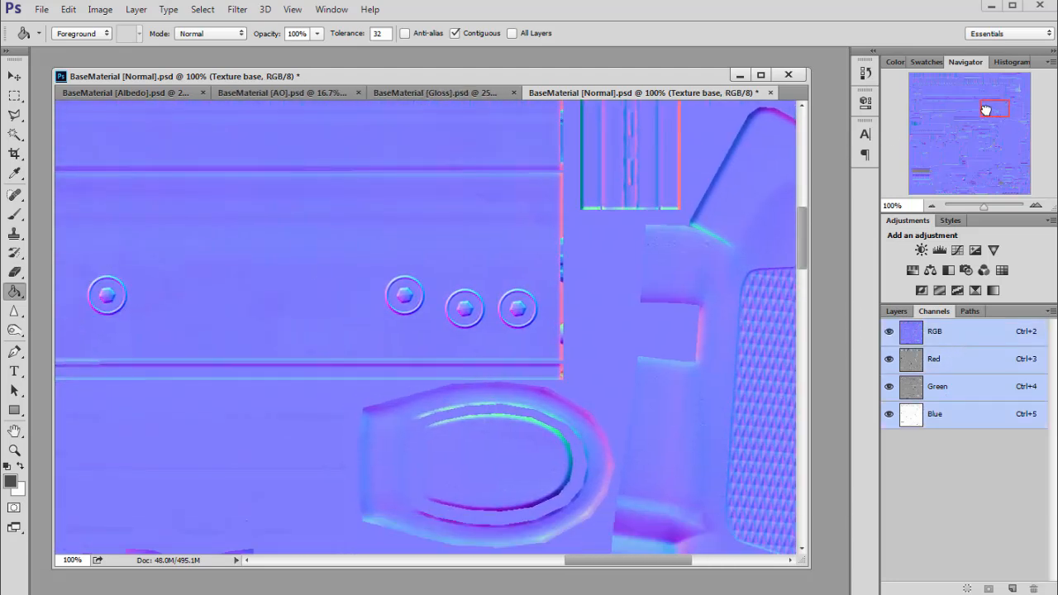
{"action": "mouse_move", "coordinate": [986, 111]}
{"action": "left_mouse_down"}
{"action": "mouse_move", "coordinate": [943, 132]}
{"action": "mouse_move", "coordinate": [987, 106]}
{"action": "left_mouse_up"}
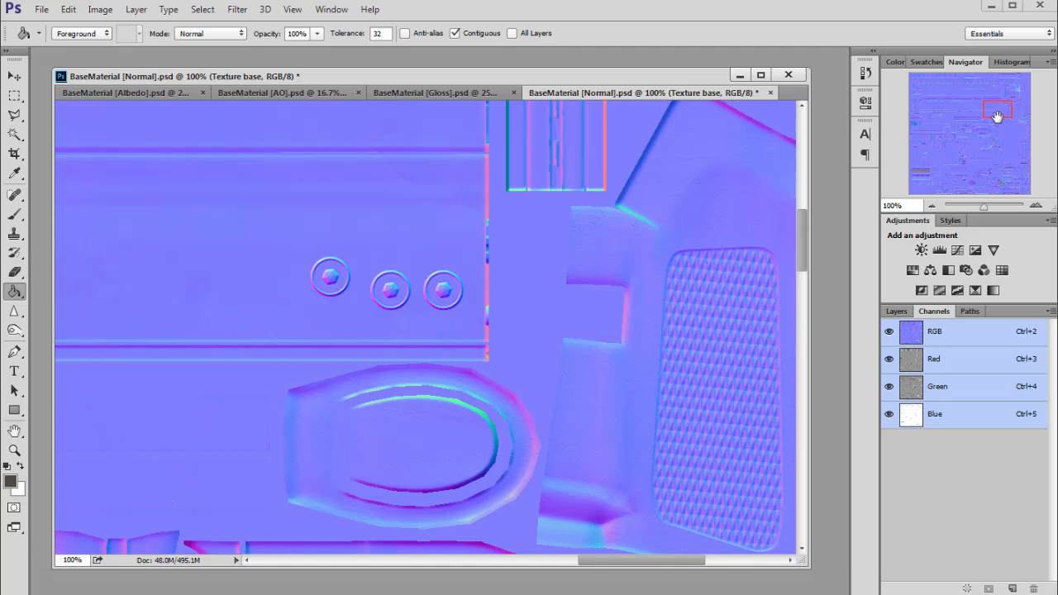
{"action": "key", "text": "F12"}
{"action": "left_click_drag", "start_coordinate": [1000, 110], "coordinate": [903, 76]}
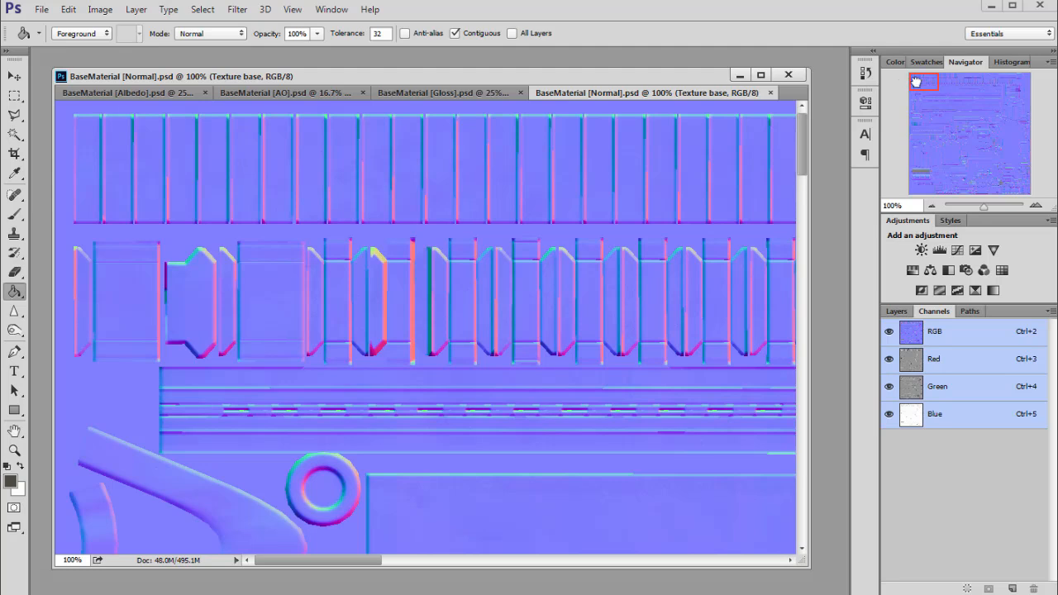
{"action": "left_click", "coordinate": [897, 311]}
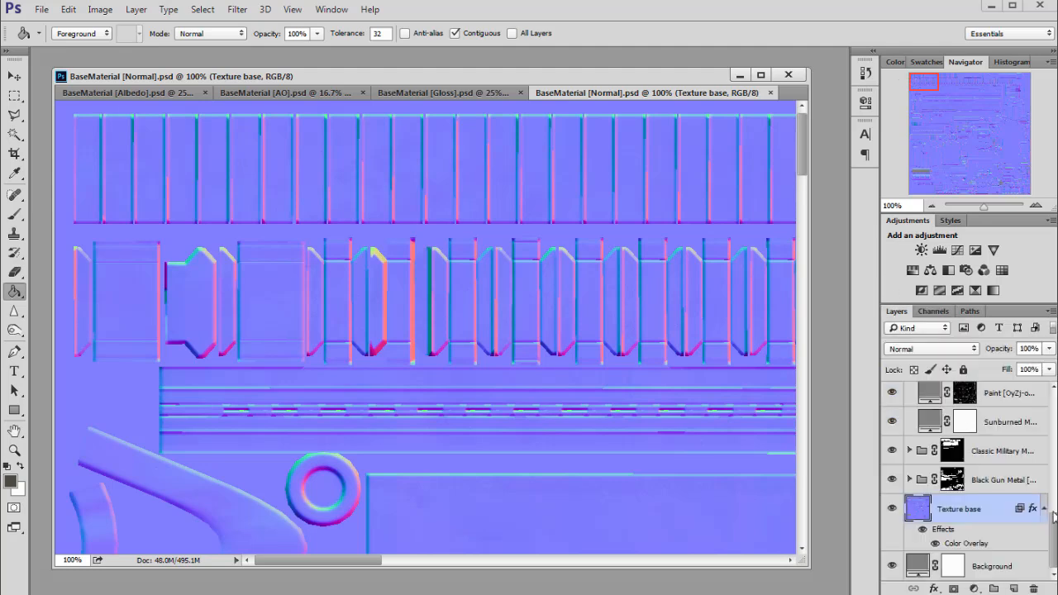
Select the Normal Scaler layer and slightly resize the document window.
{"action": "left_click_drag", "start_coordinate": [1055, 517], "coordinate": [1043, 379]}
{"action": "left_click", "coordinate": [1013, 399]}
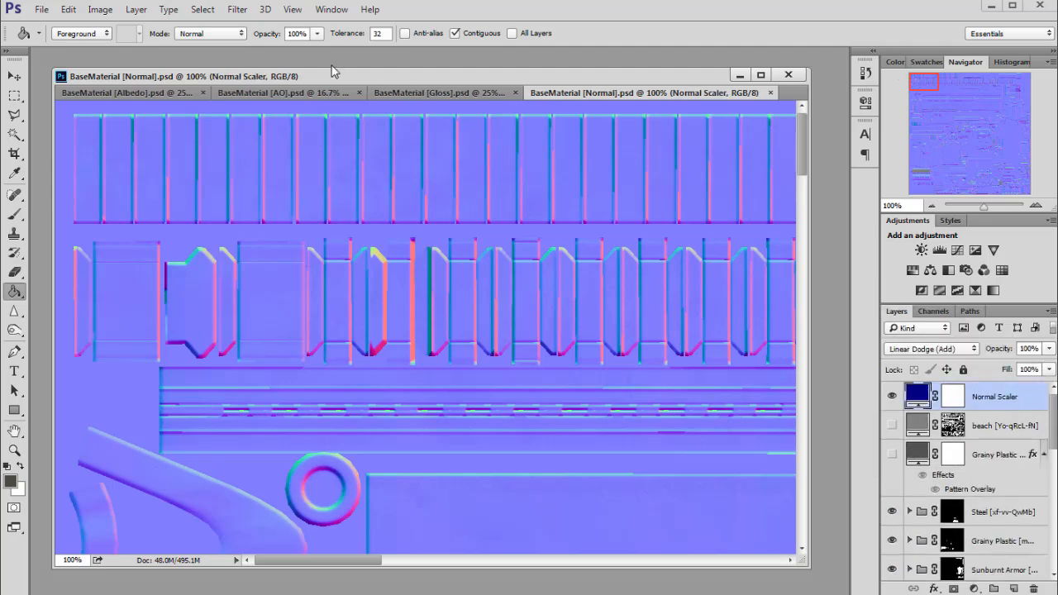
{"action": "left_click_drag", "start_coordinate": [332, 71], "coordinate": [335, 67]}
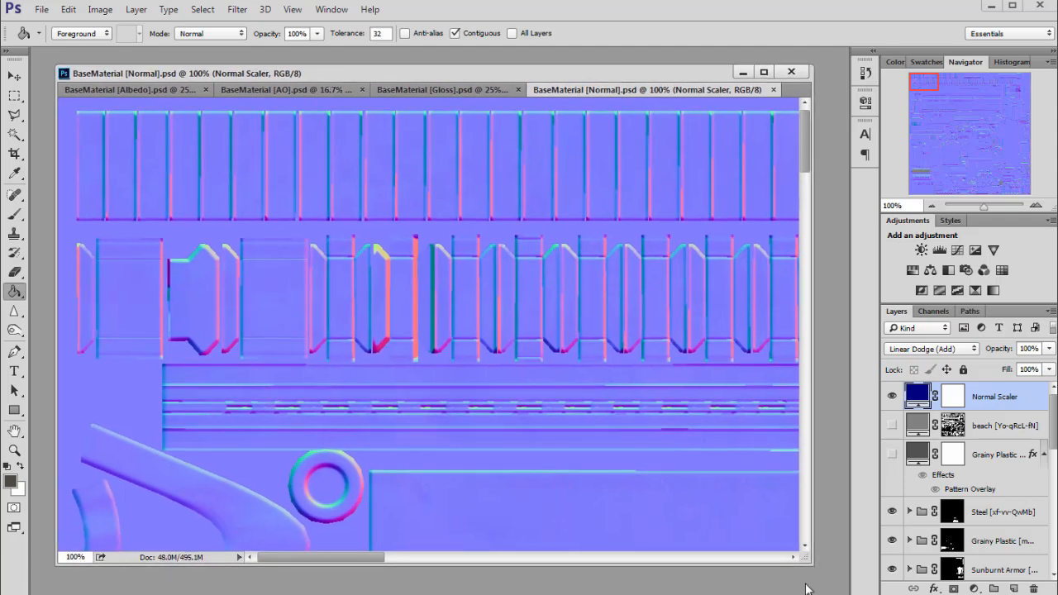
{"action": "left_click_drag", "start_coordinate": [806, 561], "coordinate": [811, 564]}
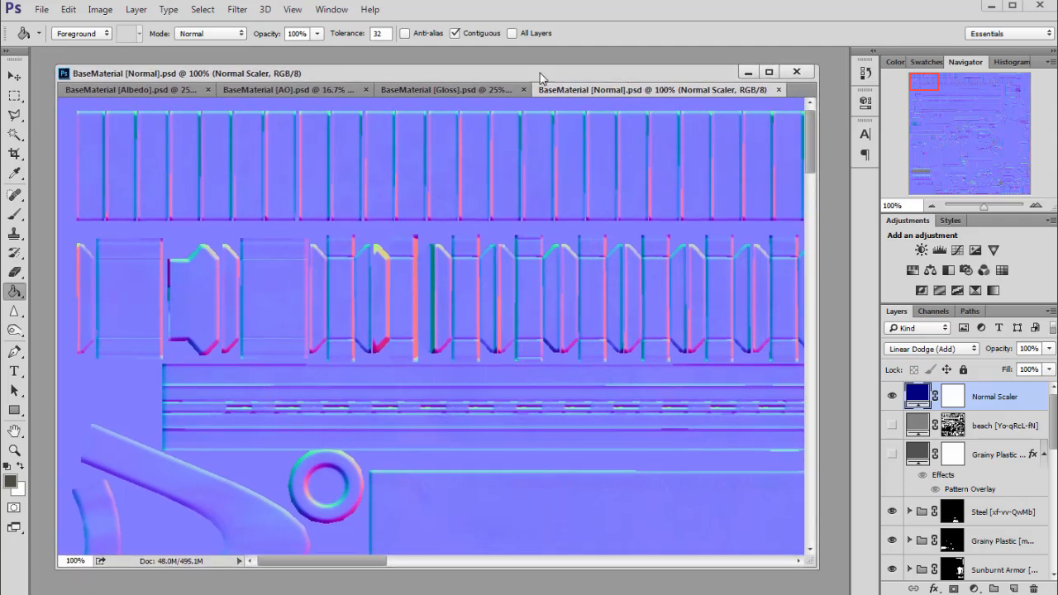
{"action": "left_click_drag", "start_coordinate": [542, 77], "coordinate": [540, 79]}
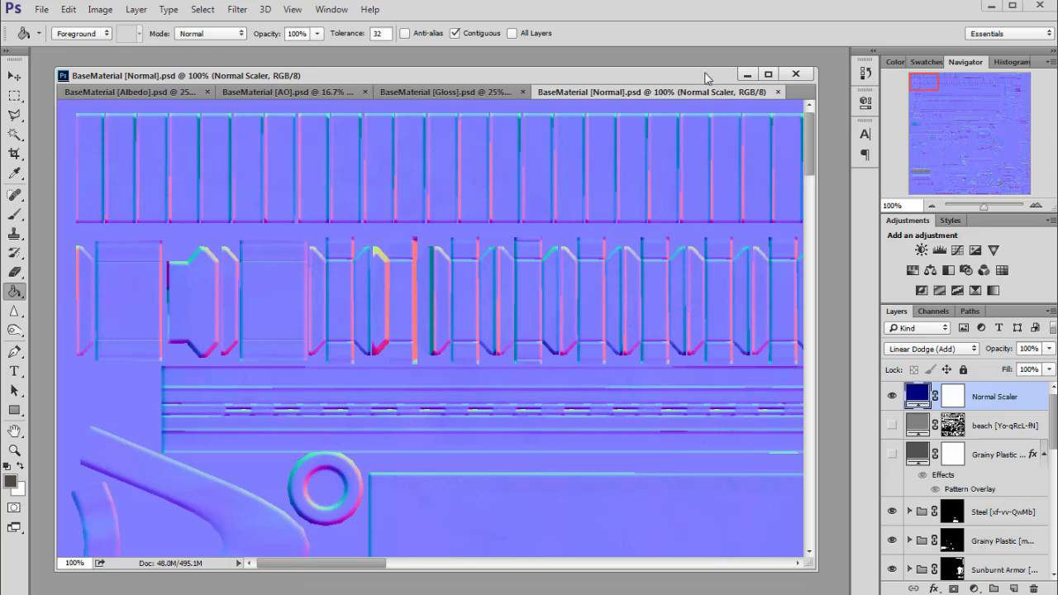
Minimize Photoshop and launch Quixel SUITE from its desktop icon.
{"action": "left_click_drag", "start_coordinate": [705, 78], "coordinate": [715, 82]}
{"action": "left_click", "coordinate": [991, 6]}
{"action": "double_click", "coordinate": [602, 300]}
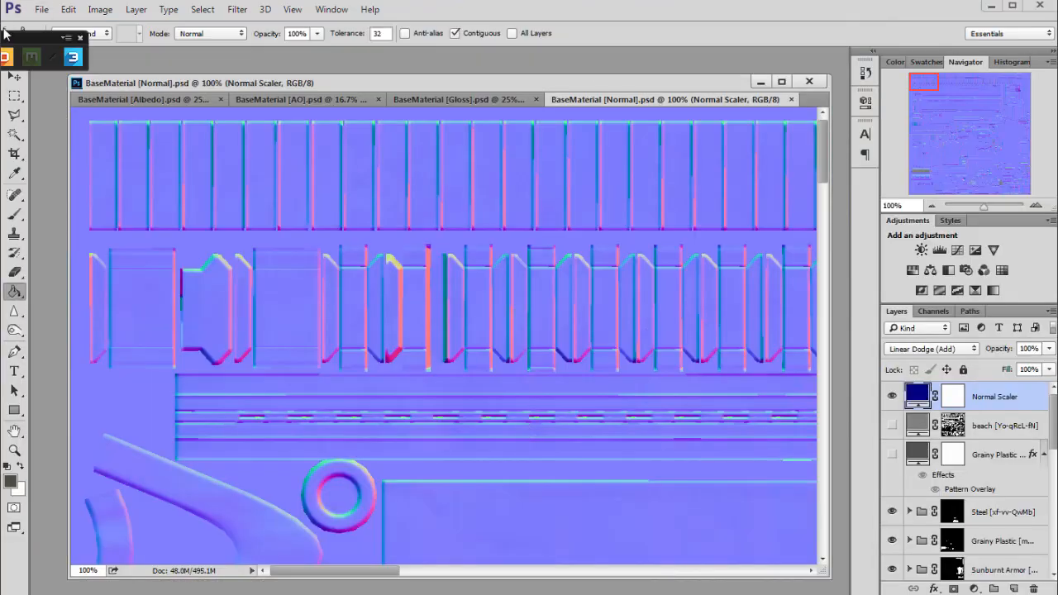
Move the Quixel toolbar aside, pull the dDo panel on-screen, and stretch it to show every layer.
{"action": "left_click_drag", "start_coordinate": [4, 33], "coordinate": [73, 52]}
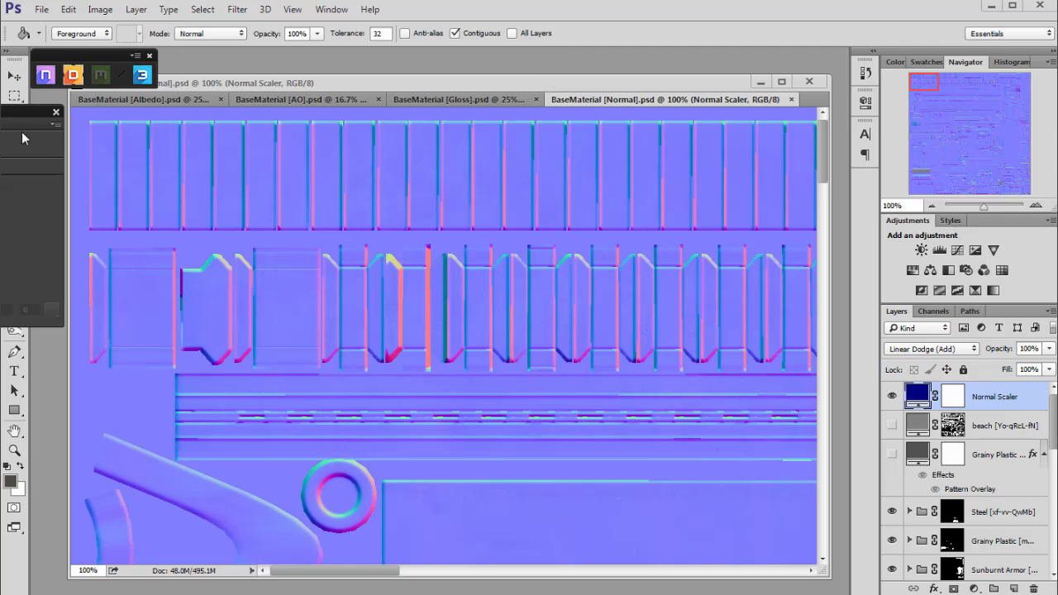
{"action": "left_click_drag", "start_coordinate": [19, 115], "coordinate": [236, 99]}
{"action": "left_click_drag", "start_coordinate": [20, 114], "coordinate": [236, 98]}
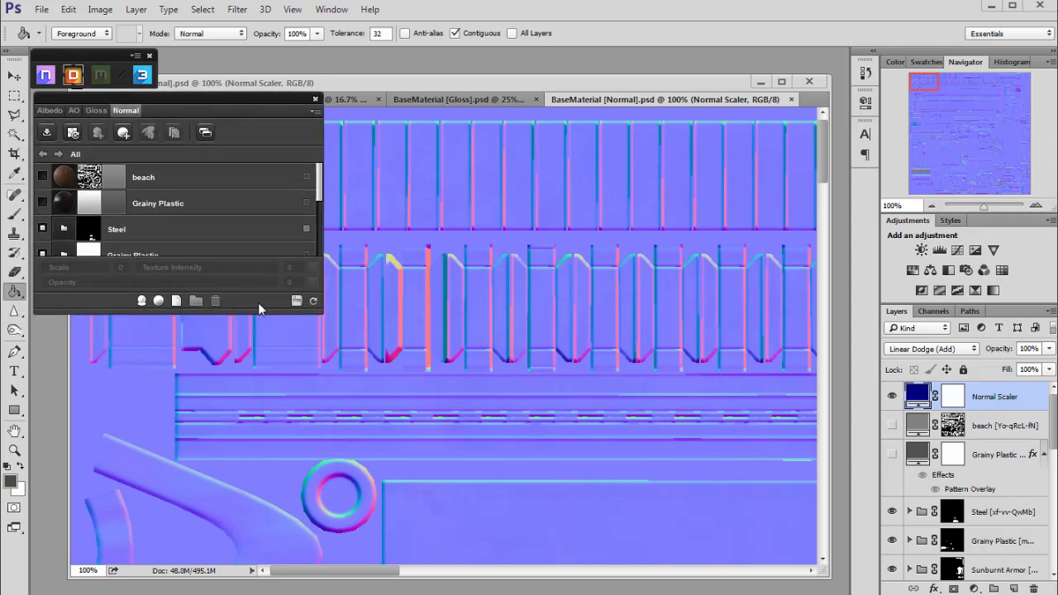
{"action": "left_click_drag", "start_coordinate": [253, 309], "coordinate": [253, 401]}
{"action": "left_click_drag", "start_coordinate": [205, 109], "coordinate": [231, 116]}
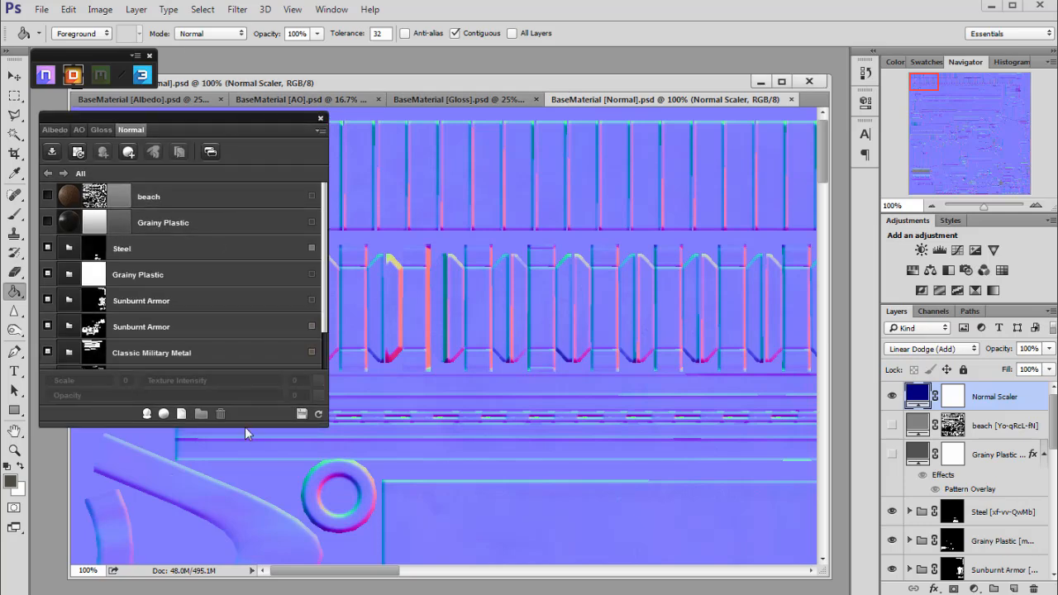
{"action": "left_click_drag", "start_coordinate": [245, 443], "coordinate": [234, 545]}
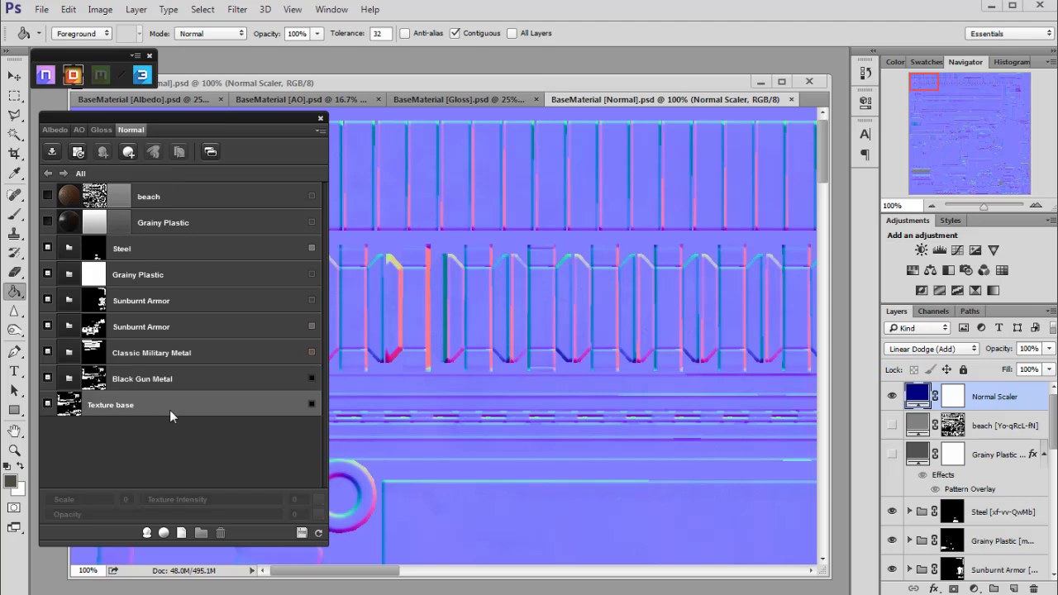
Switch dDo to the Albedo map, pan around it, and toggle the beach layer off and on.
{"action": "left_click", "coordinate": [52, 129]}
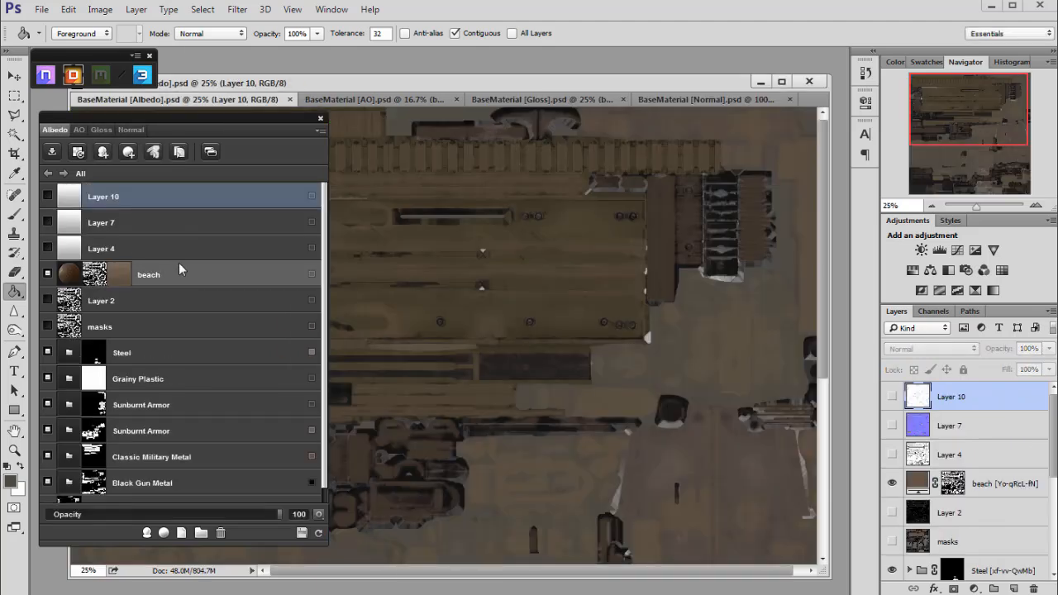
{"action": "scroll", "coordinate": [324, 255], "scroll_direction": "down", "scroll_amount": 1}
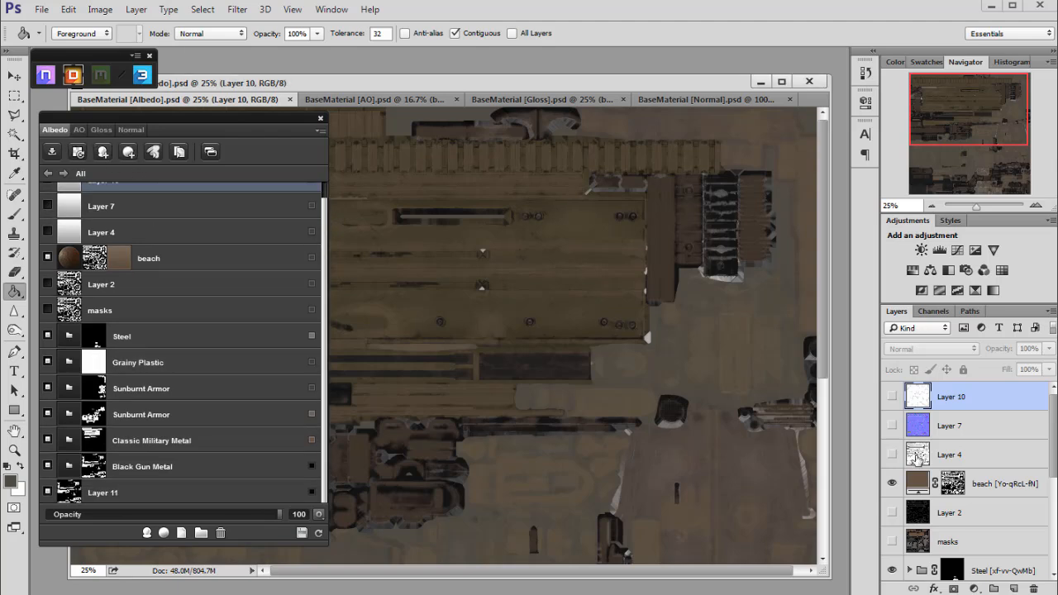
{"action": "mouse_move", "coordinate": [1054, 444]}
{"action": "left_mouse_down"}
{"action": "mouse_move", "coordinate": [1055, 542]}
{"action": "mouse_move", "coordinate": [1056, 443]}
{"action": "left_mouse_up"}
{"action": "mouse_move", "coordinate": [975, 134]}
{"action": "left_mouse_down"}
{"action": "mouse_move", "coordinate": [968, 174]}
{"action": "mouse_move", "coordinate": [972, 123]}
{"action": "left_mouse_up"}
{"action": "left_click", "coordinate": [894, 486]}
{"action": "left_click", "coordinate": [892, 485]}
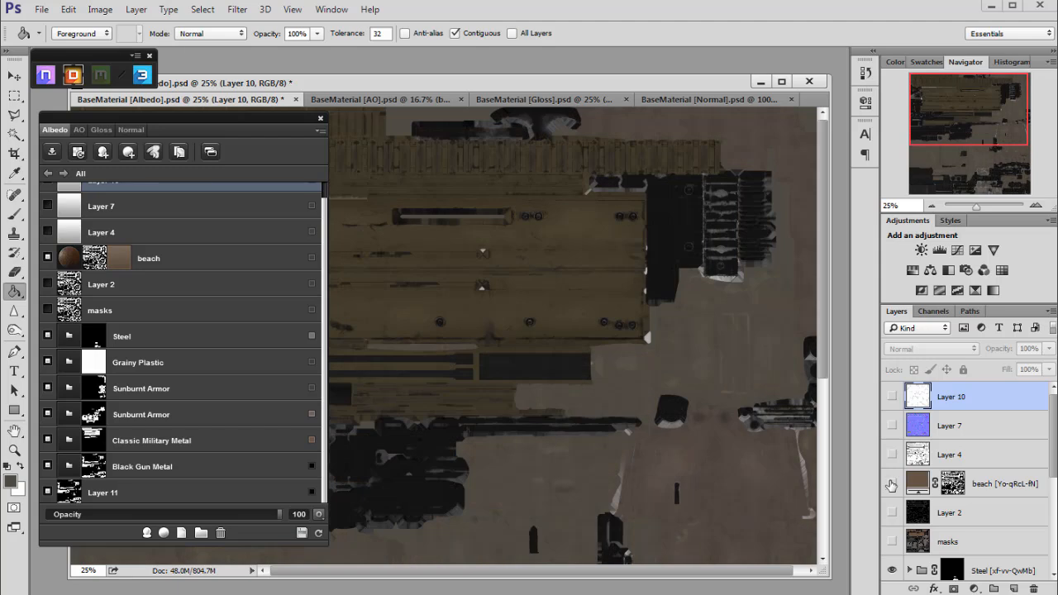
{"action": "left_click_drag", "start_coordinate": [1055, 431], "coordinate": [1055, 400]}
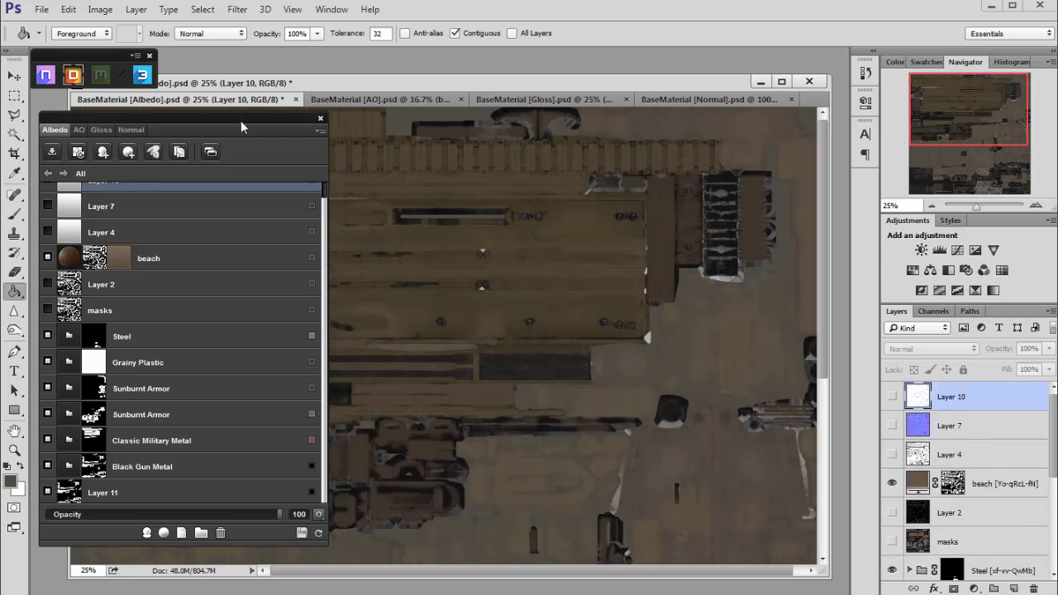
{"action": "left_click_drag", "start_coordinate": [237, 119], "coordinate": [233, 123]}
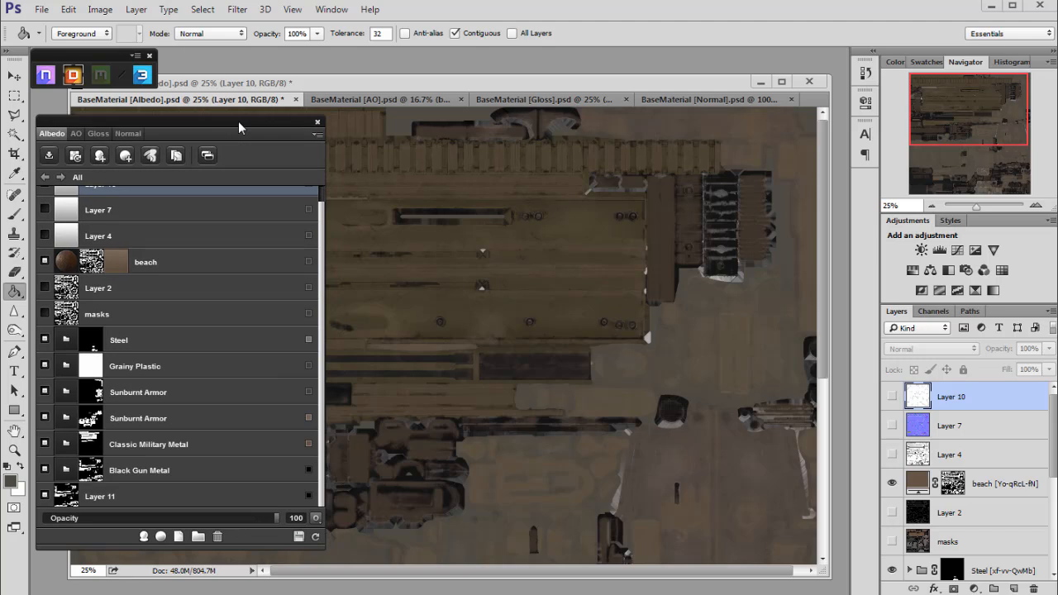
{"action": "left_click", "coordinate": [80, 134]}
{"action": "left_click", "coordinate": [97, 133]}
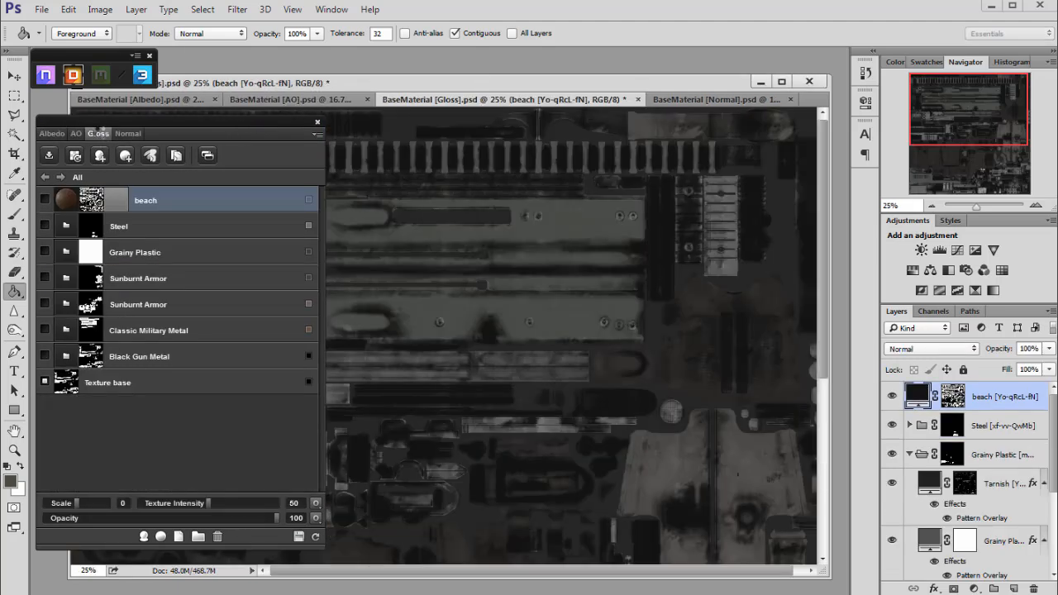
{"action": "left_click", "coordinate": [132, 133]}
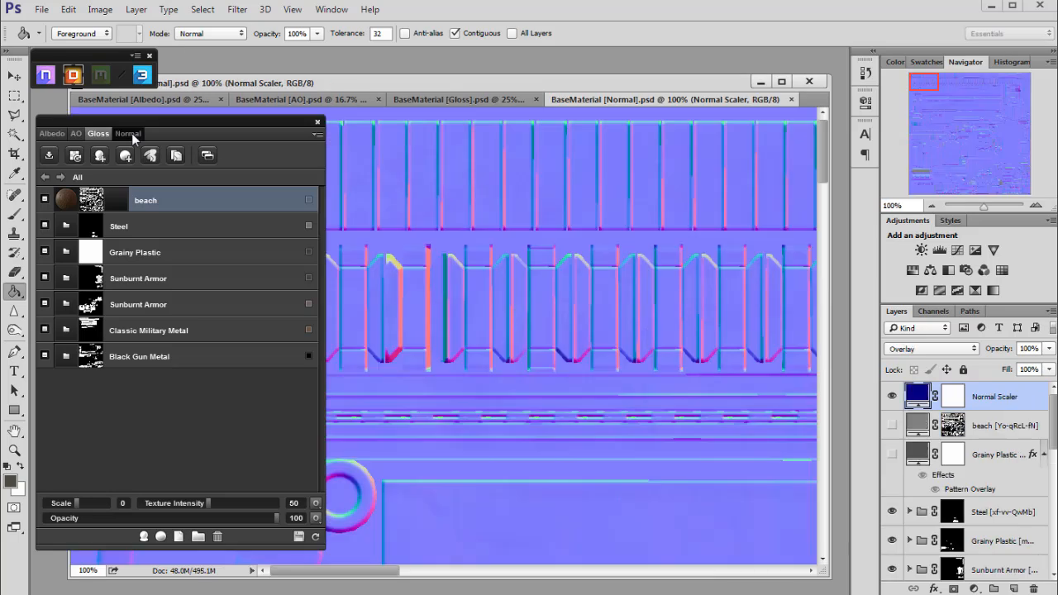
{"action": "left_click", "coordinate": [58, 135]}
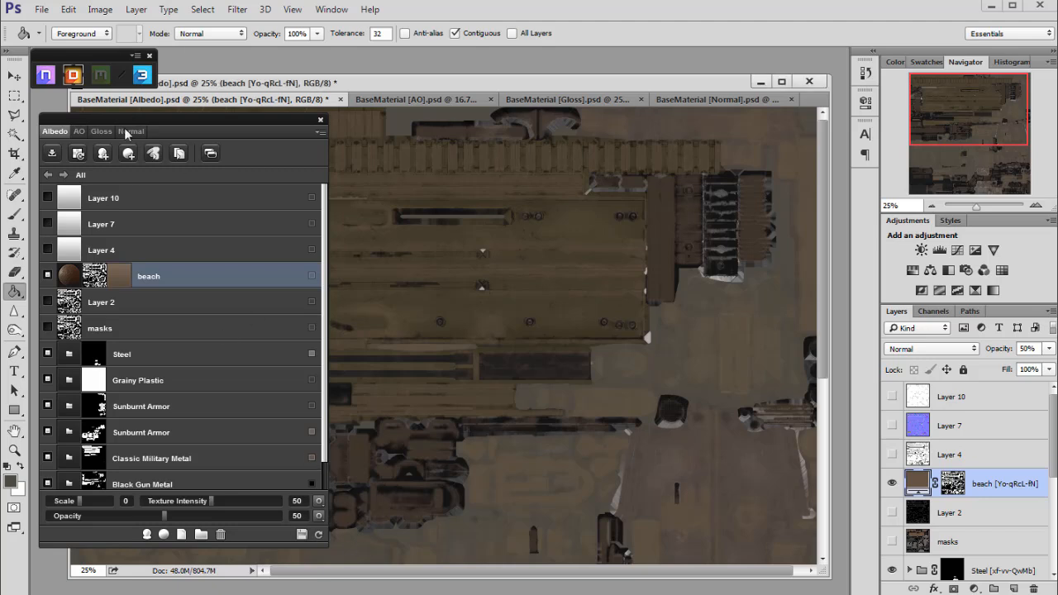
Open the dDo Exporter, widen it, and keep UE4 as the calibration profile for 8-bit .tga output.
{"action": "left_click", "coordinate": [50, 153]}
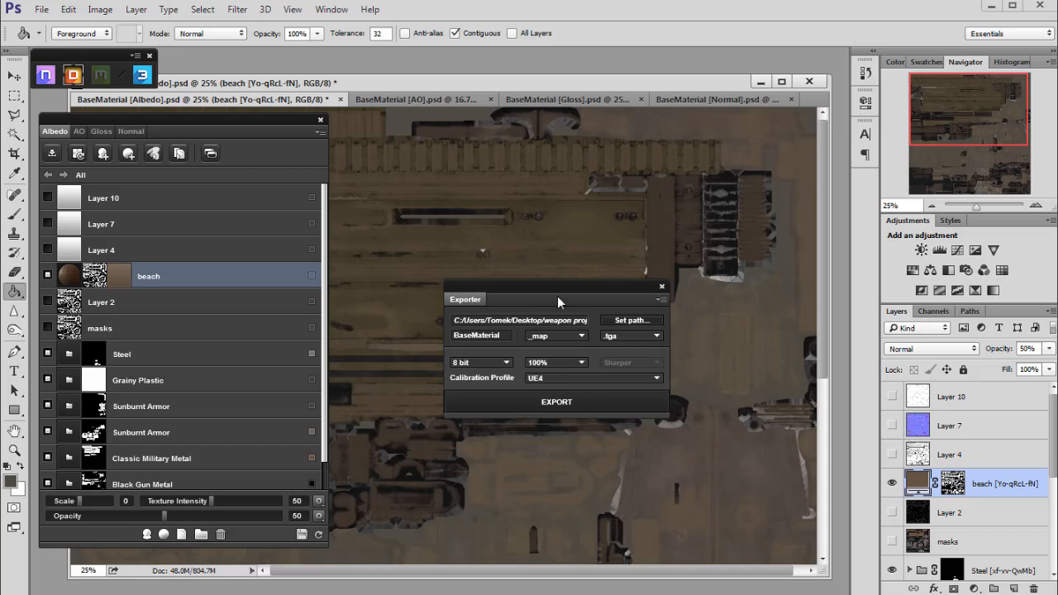
{"action": "left_click_drag", "start_coordinate": [558, 302], "coordinate": [505, 281]}
{"action": "left_click_drag", "start_coordinate": [615, 396], "coordinate": [668, 469]}
{"action": "left_click_drag", "start_coordinate": [504, 278], "coordinate": [512, 279]}
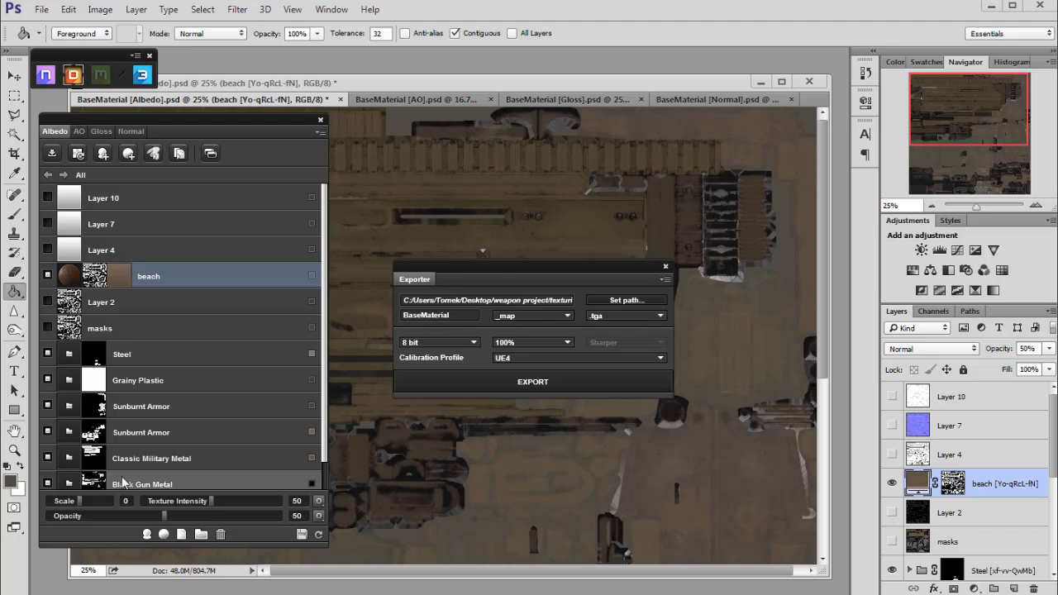
{"action": "left_click", "coordinate": [540, 357]}
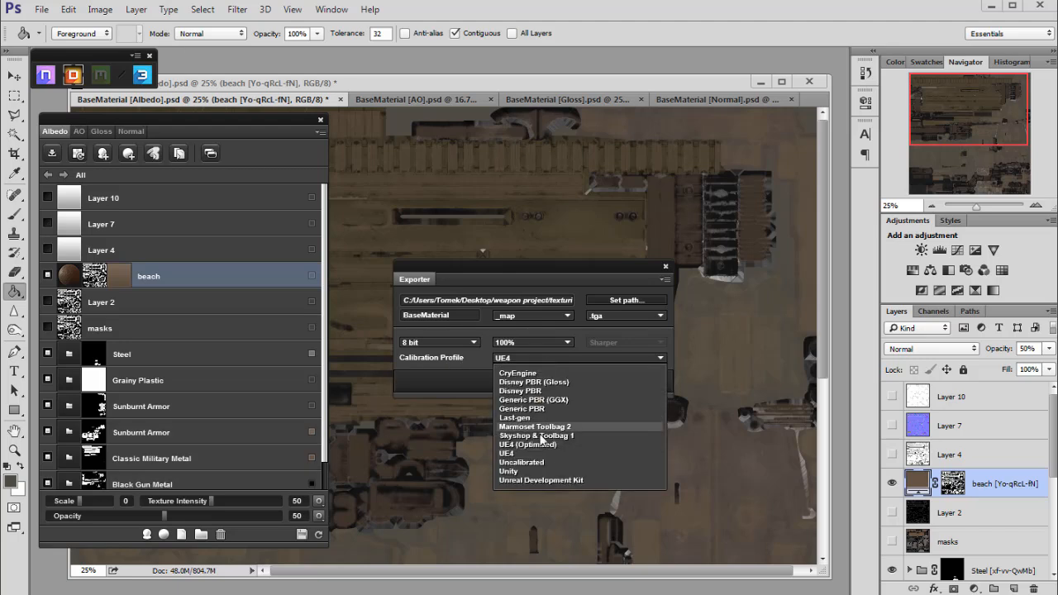
{"action": "left_click", "coordinate": [509, 454]}
{"action": "left_click_drag", "start_coordinate": [505, 270], "coordinate": [503, 267]}
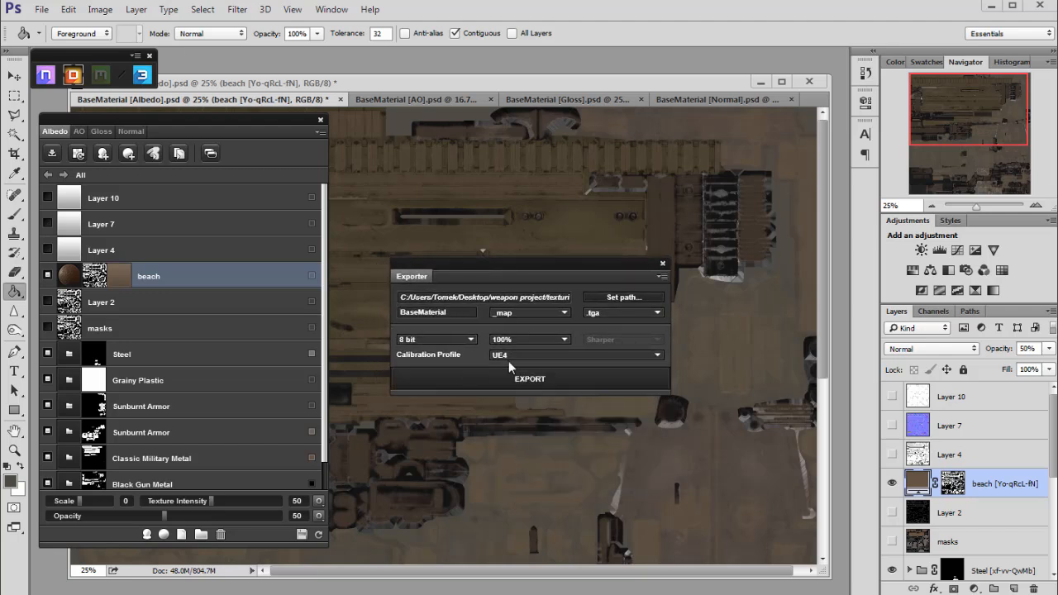
Browse for a new export folder, expanding the weapon project and texturing_process folders.
{"action": "left_click", "coordinate": [603, 299]}
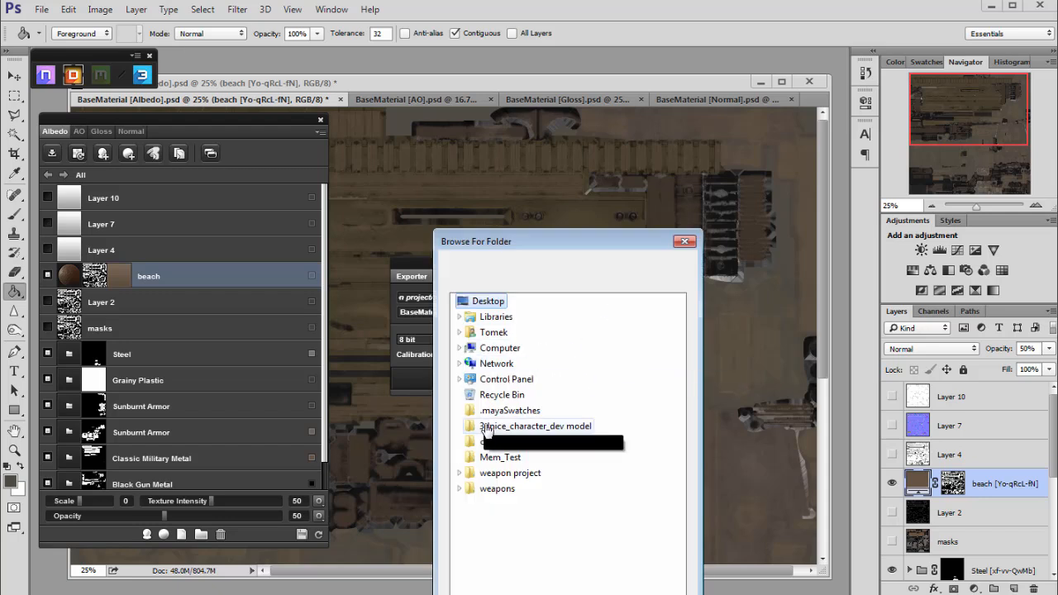
{"action": "left_click", "coordinate": [459, 472]}
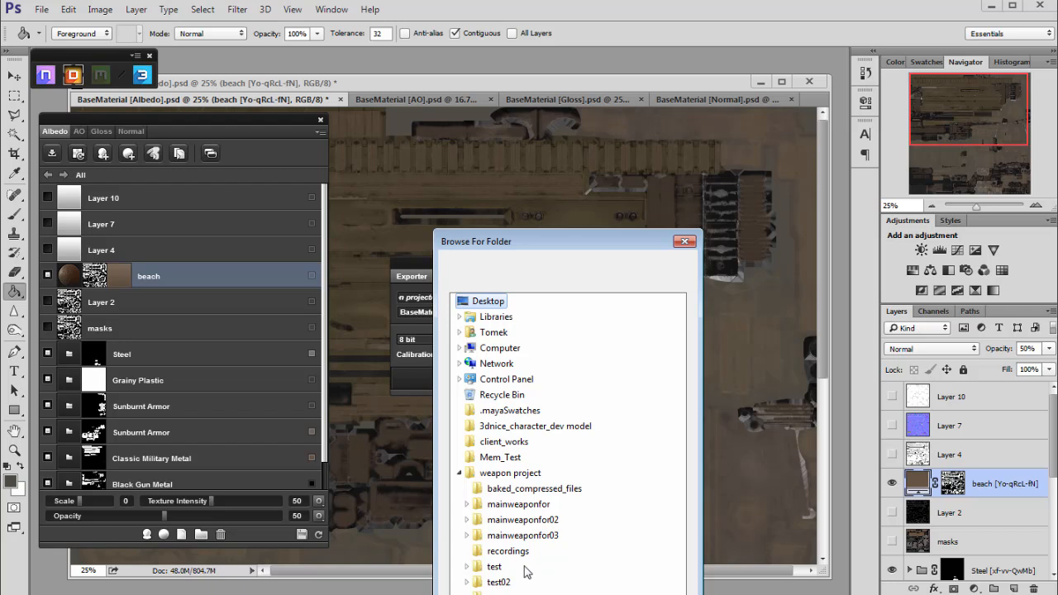
{"action": "left_click", "coordinate": [467, 594]}
{"action": "scroll", "coordinate": [607, 544], "scroll_direction": "down", "scroll_amount": 1}
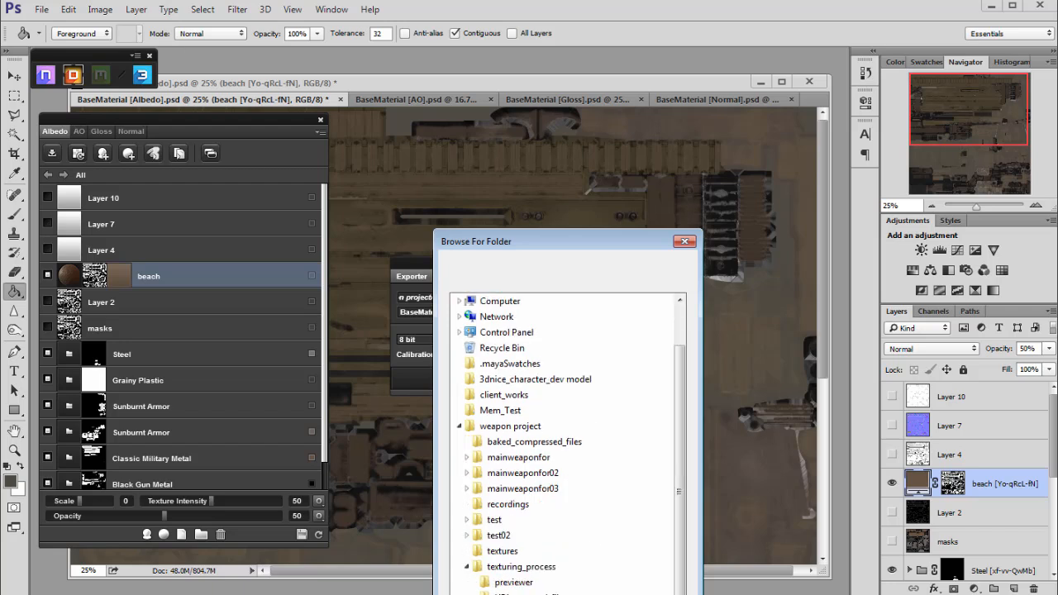
Export the BaseMaterial maps as 8-bit to UE4_weapon_files, then close dDo and the Exporter.
{"action": "left_click", "coordinate": [583, 594]}
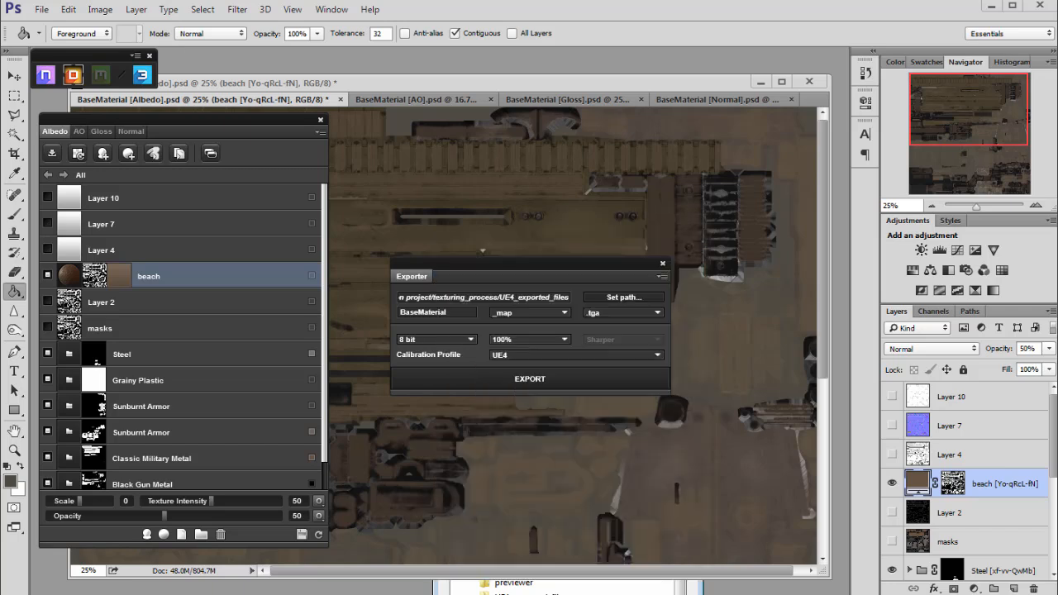
{"action": "left_click", "coordinate": [428, 339]}
{"action": "left_click", "coordinate": [428, 339]}
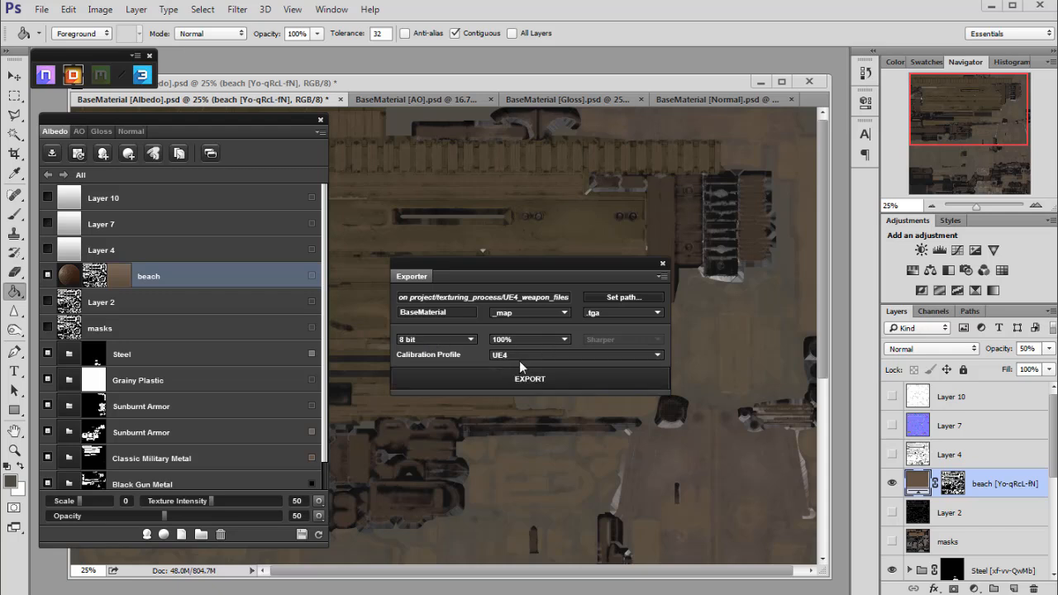
{"action": "left_click_drag", "start_coordinate": [533, 269], "coordinate": [548, 268]}
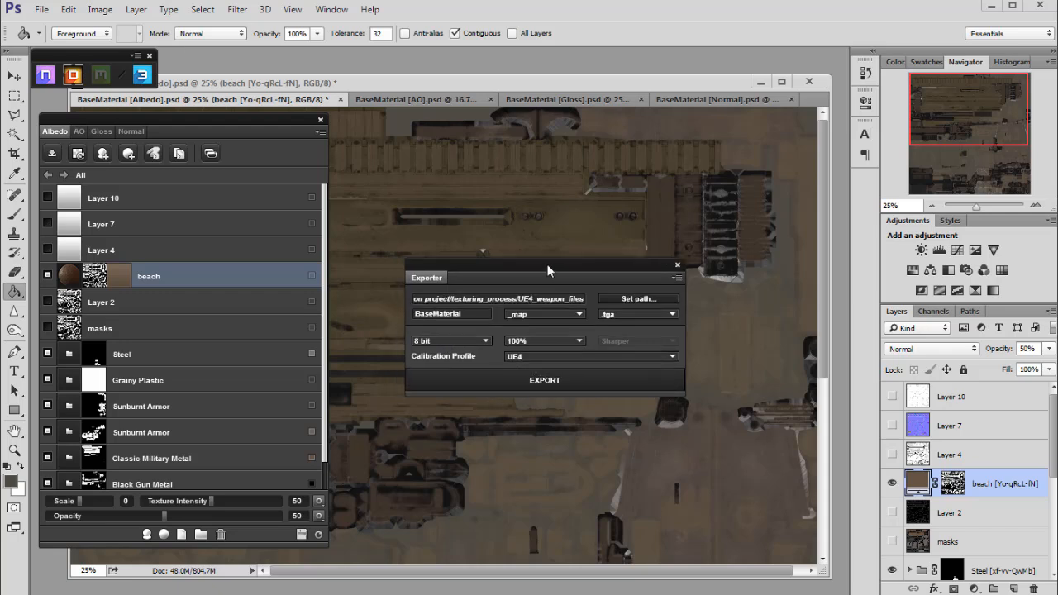
{"action": "left_click", "coordinate": [529, 379]}
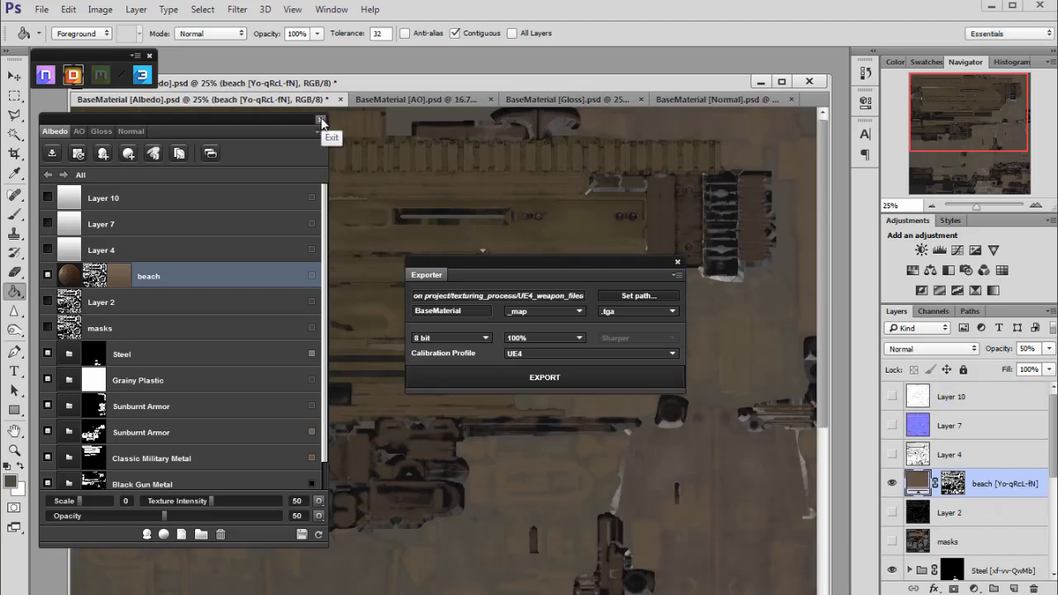
{"action": "left_click", "coordinate": [321, 121]}
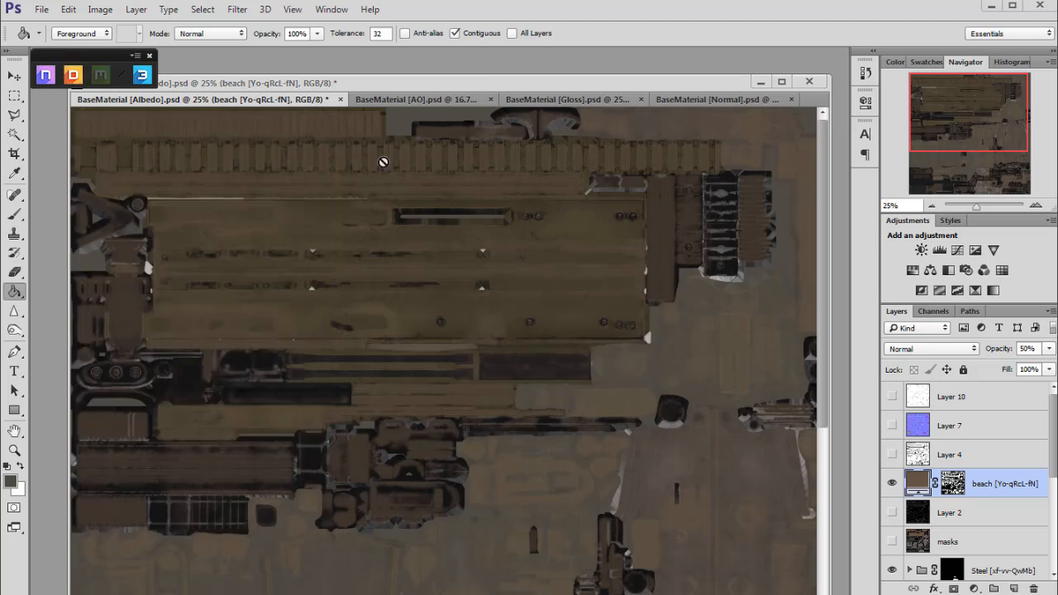
Close the Quixel toolbar and save the Albedo document.
{"action": "left_click", "coordinate": [148, 55]}
{"action": "left_click_drag", "start_coordinate": [329, 79], "coordinate": [313, 72]}
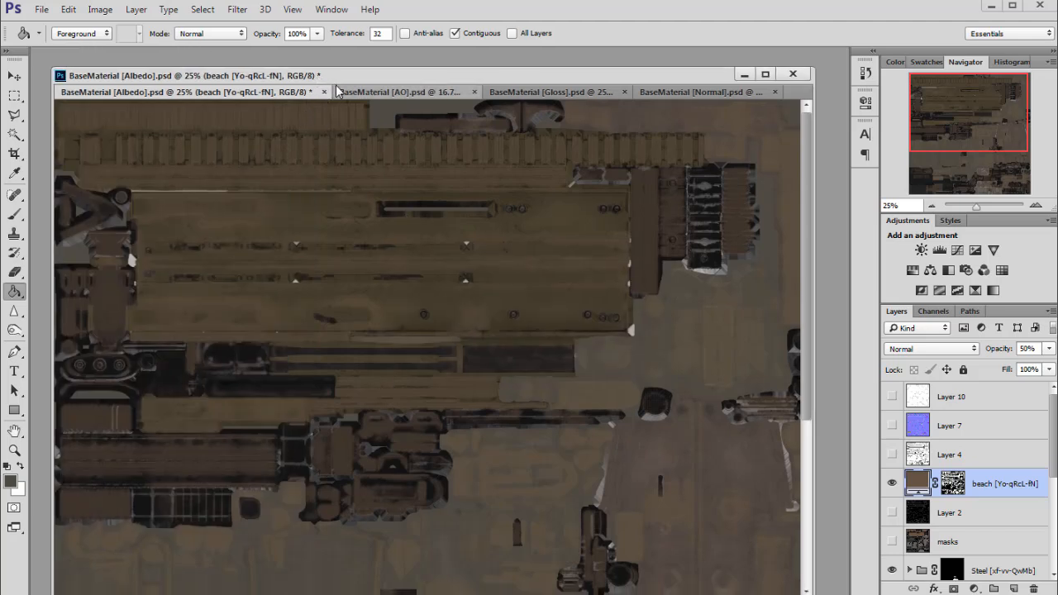
{"action": "key", "text": "ctrl+s"}
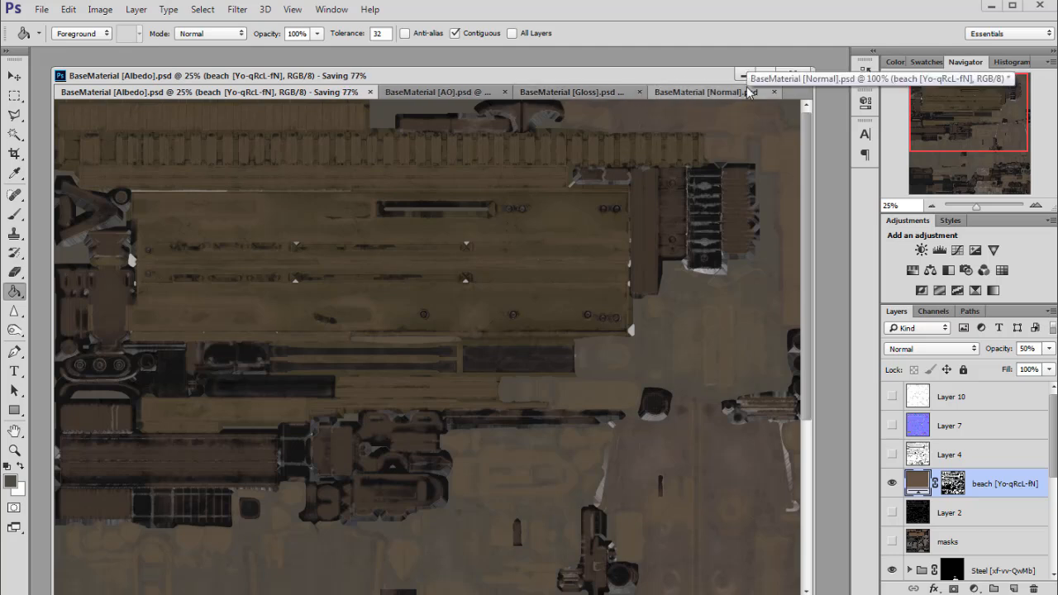
Close the texture documents, saving Gloss and discarding the Normal map's changes.
{"action": "left_click", "coordinate": [793, 76]}
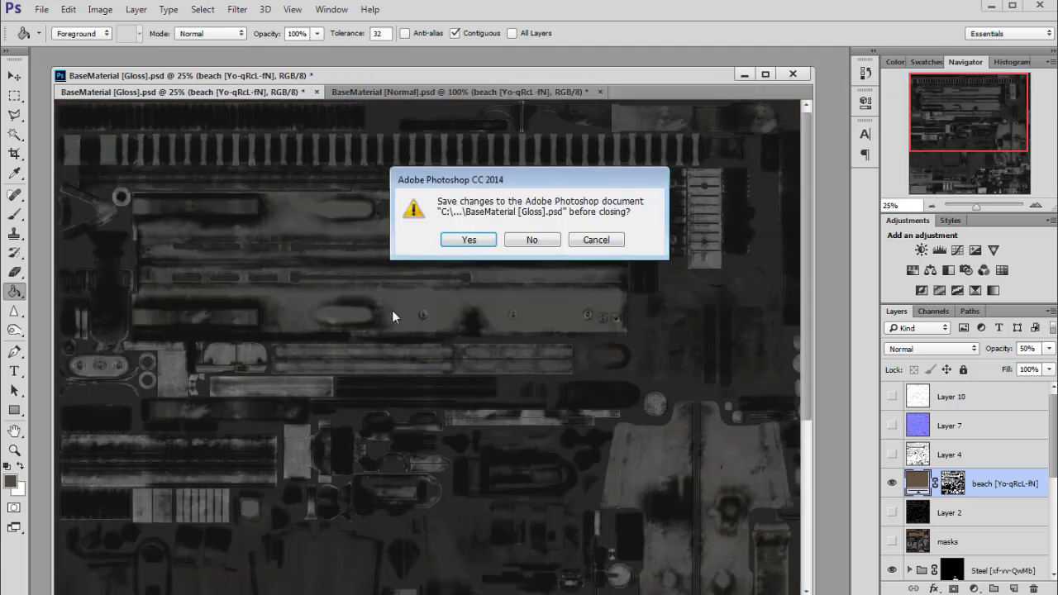
{"action": "left_click", "coordinate": [460, 240]}
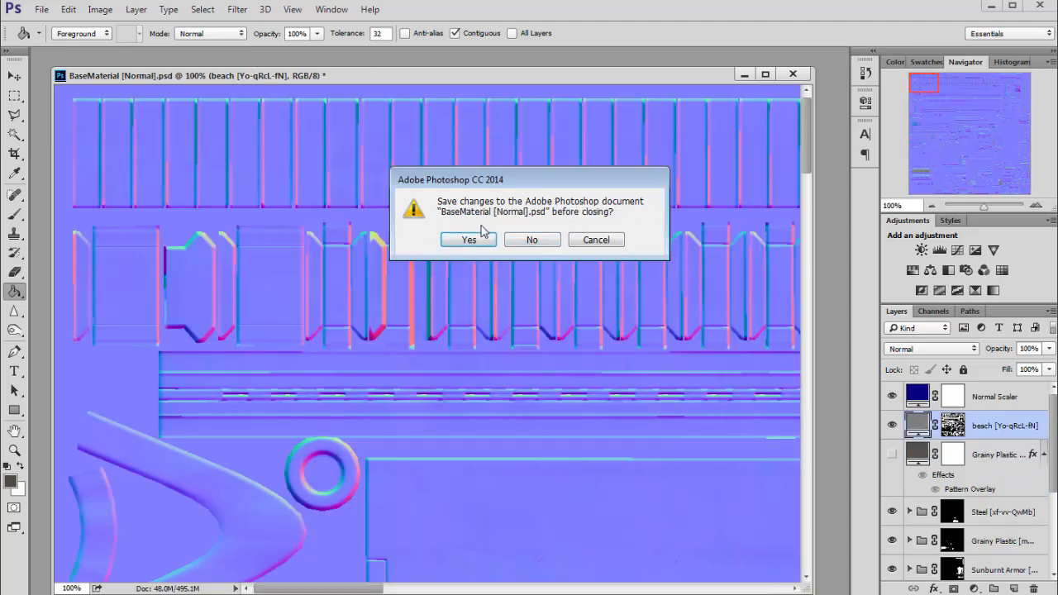
{"action": "left_click", "coordinate": [536, 240]}
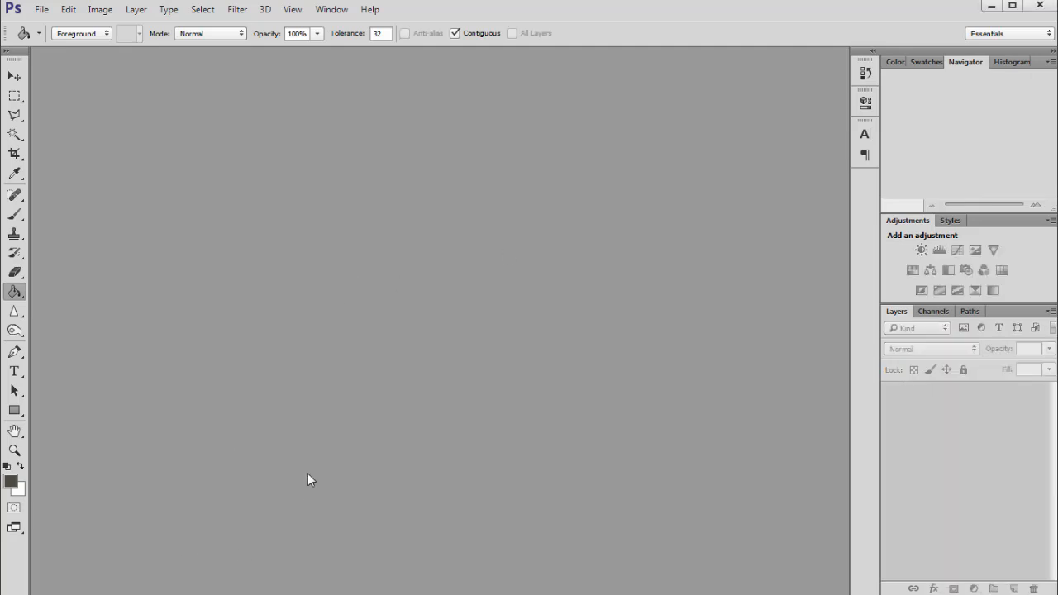
Open BaseMaterial_albedo.tga from UE4_weapon_files in Photoshop in its own floating window.
{"action": "key", "text": "alt+Tab"}
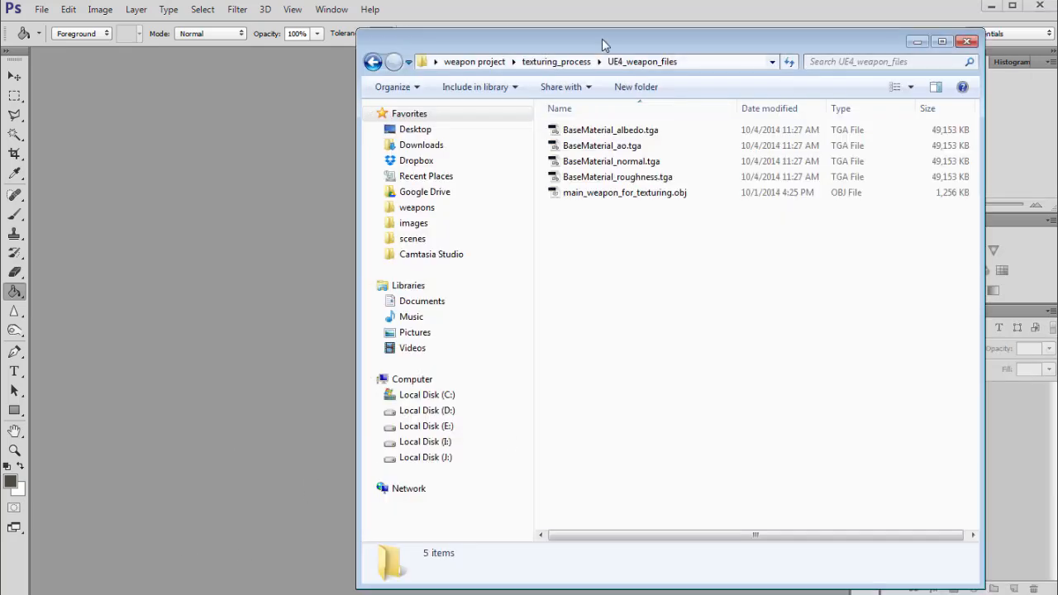
{"action": "left_click_drag", "start_coordinate": [603, 36], "coordinate": [429, 56]}
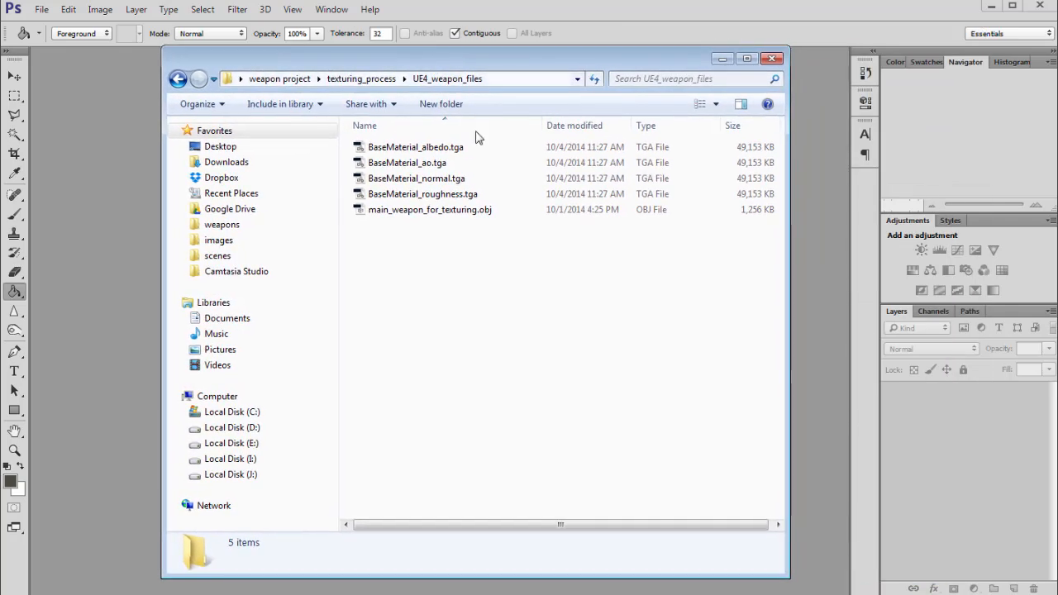
{"action": "left_click_drag", "start_coordinate": [788, 49], "coordinate": [889, 68]}
{"action": "left_click_drag", "start_coordinate": [707, 78], "coordinate": [931, 82]}
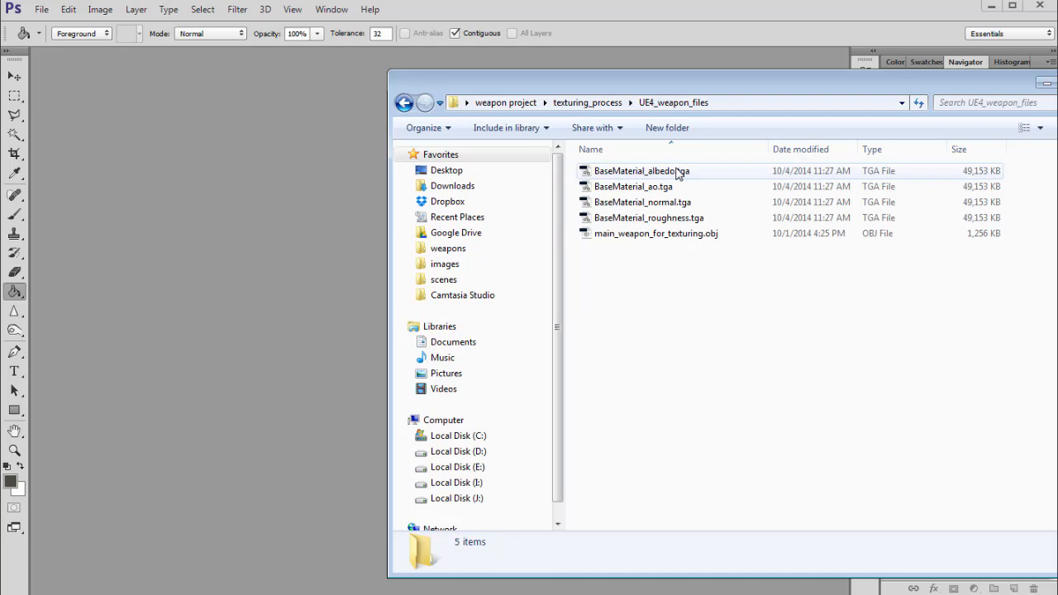
{"action": "double_click", "coordinate": [629, 171]}
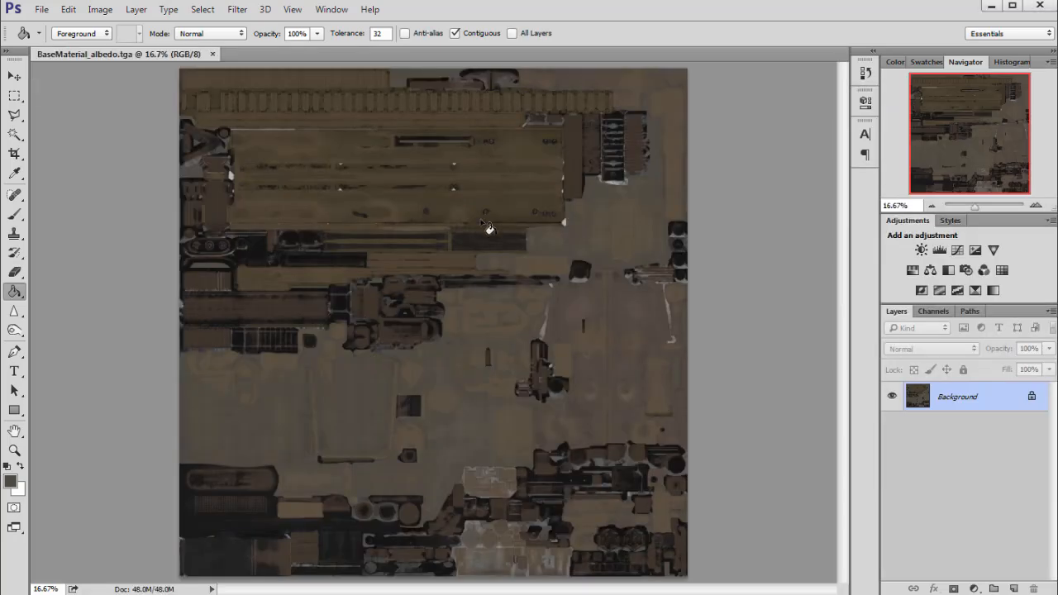
{"action": "left_click_drag", "start_coordinate": [364, 53], "coordinate": [342, 87]}
{"action": "left_click_drag", "start_coordinate": [578, 331], "coordinate": [633, 332]}
{"action": "left_click_drag", "start_coordinate": [438, 71], "coordinate": [431, 67]}
Open BaseMaterial_ao.tga and BaseMaterial_roughness.tga from the folder in Photoshop.
{"action": "key", "text": "alt+Tab"}
{"action": "double_click", "coordinate": [651, 189]}
{"action": "key", "text": "alt+Tab"}
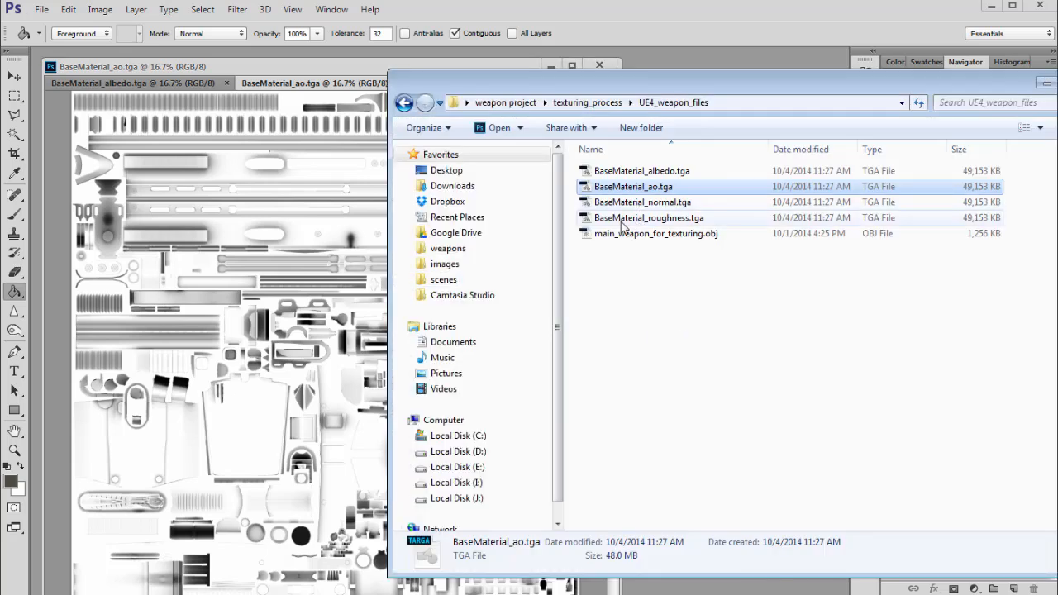
{"action": "left_click", "coordinate": [634, 222]}
{"action": "left_click_drag", "start_coordinate": [666, 82], "coordinate": [729, 84]}
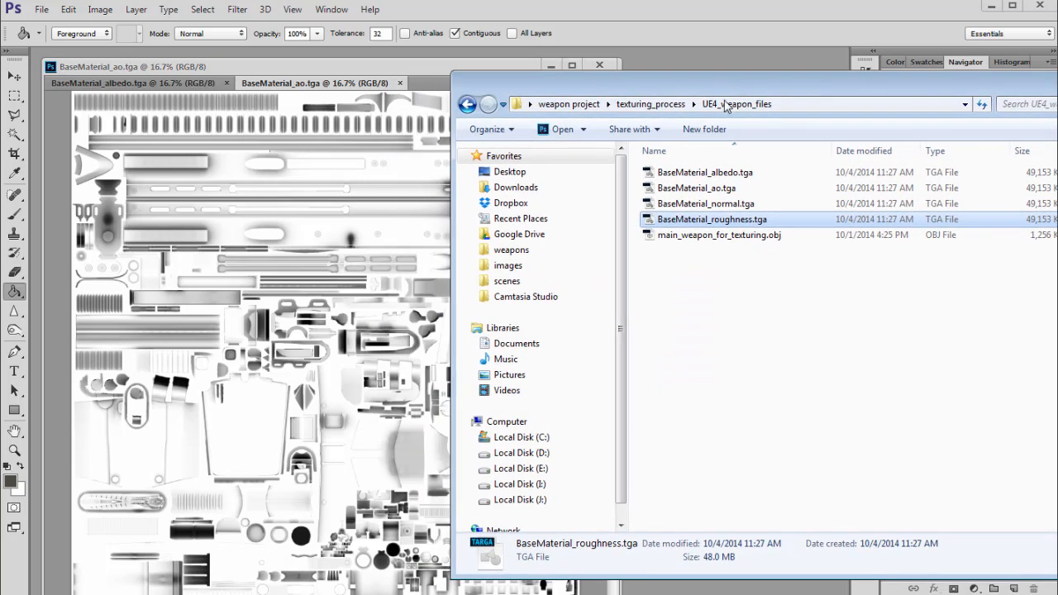
{"action": "double_click", "coordinate": [719, 220]}
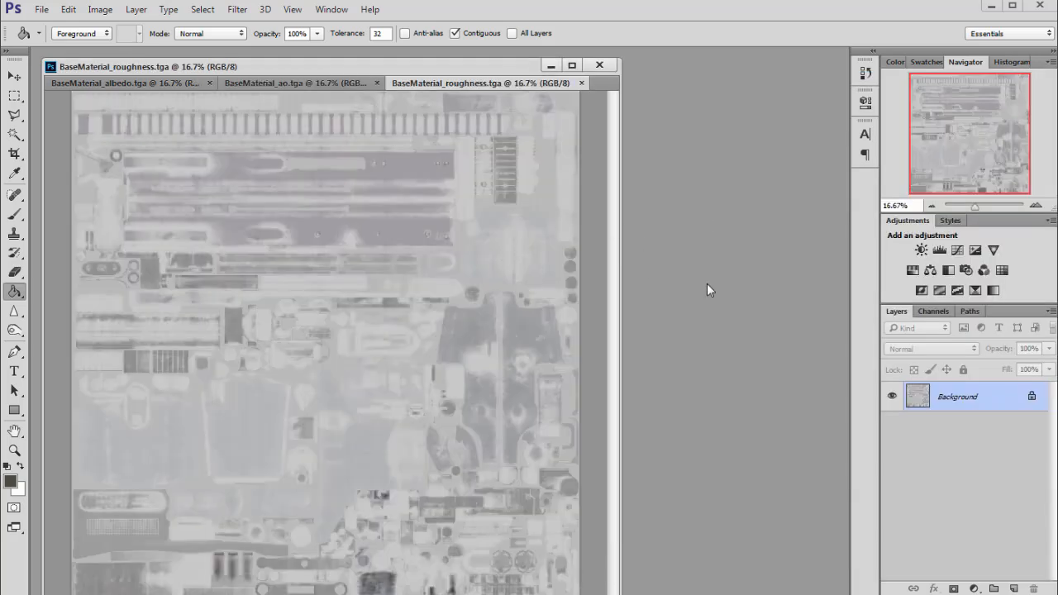
Widen the roughness window, inspect it at 33.3% and back at 16.67%, then return to the folder.
{"action": "left_click_drag", "start_coordinate": [623, 281], "coordinate": [766, 281]}
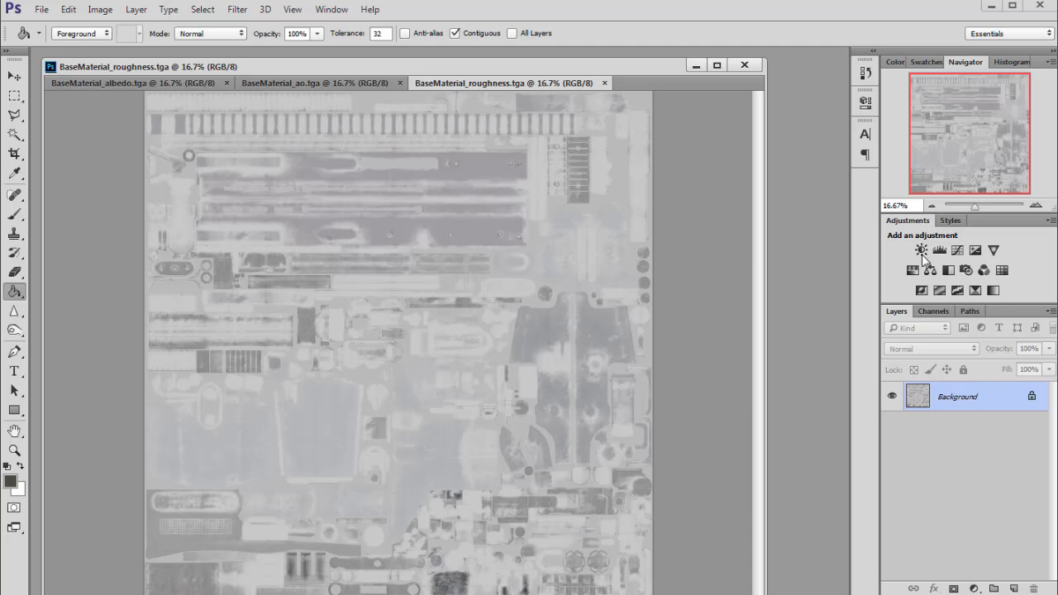
{"action": "left_click", "coordinate": [1036, 205]}
{"action": "left_click_drag", "start_coordinate": [979, 124], "coordinate": [907, 94]}
{"action": "left_click", "coordinate": [932, 205]}
{"action": "left_click", "coordinate": [932, 206]}
{"action": "left_click_drag", "start_coordinate": [572, 70], "coordinate": [579, 66]}
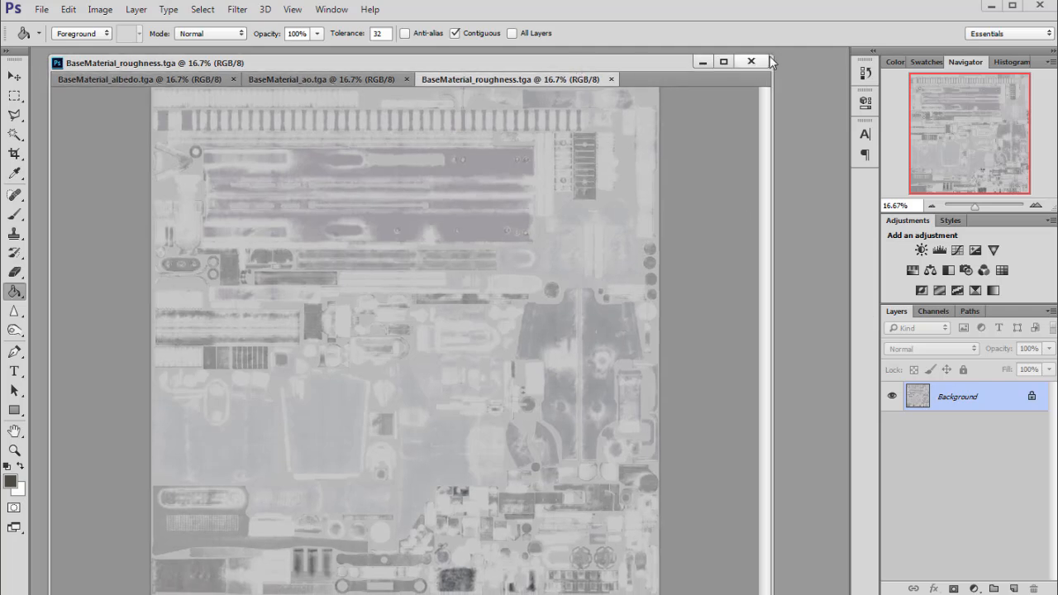
{"action": "left_click_drag", "start_coordinate": [769, 57], "coordinate": [748, 91]}
{"action": "left_click_drag", "start_coordinate": [650, 98], "coordinate": [642, 77]}
{"action": "left_click_drag", "start_coordinate": [981, 164], "coordinate": [967, 147]}
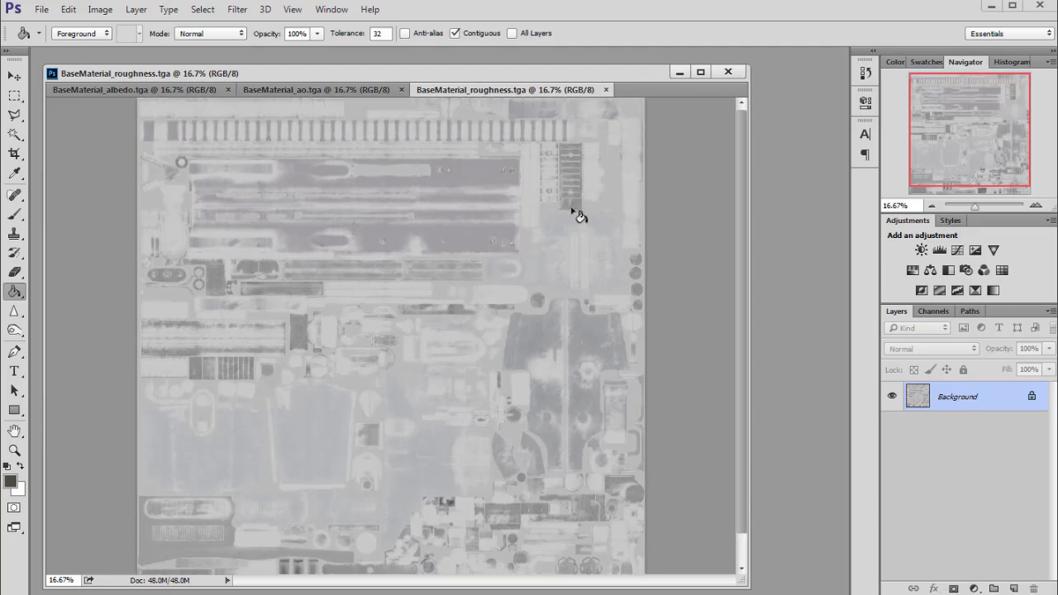
{"action": "key", "text": "alt+Tab"}
Select then deselect main_weapon_for_texturing.obj, and narrow and move the folder window right.
{"action": "left_click", "coordinate": [750, 267]}
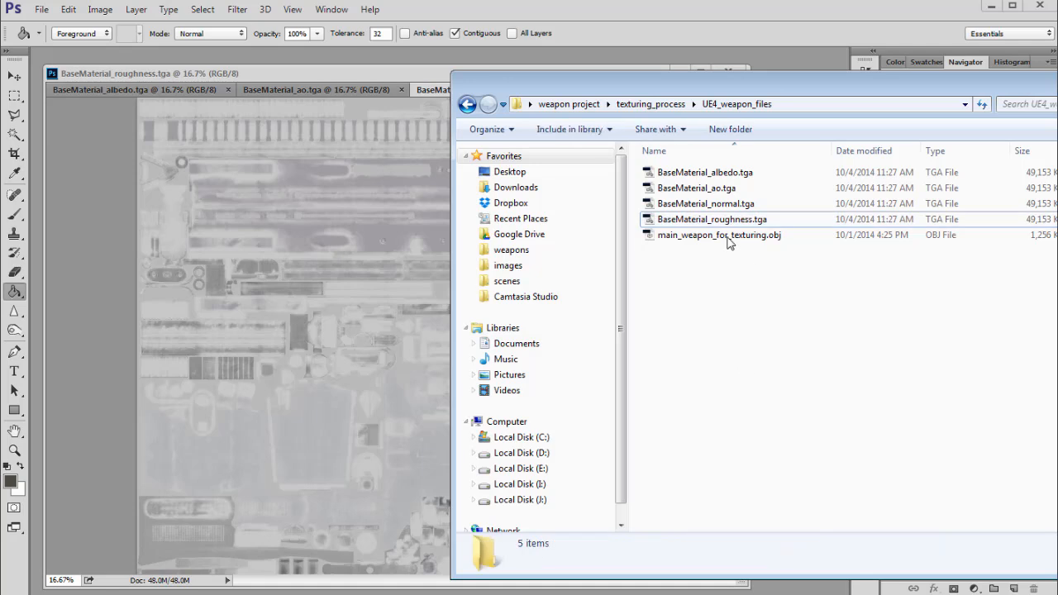
{"action": "left_click", "coordinate": [703, 237]}
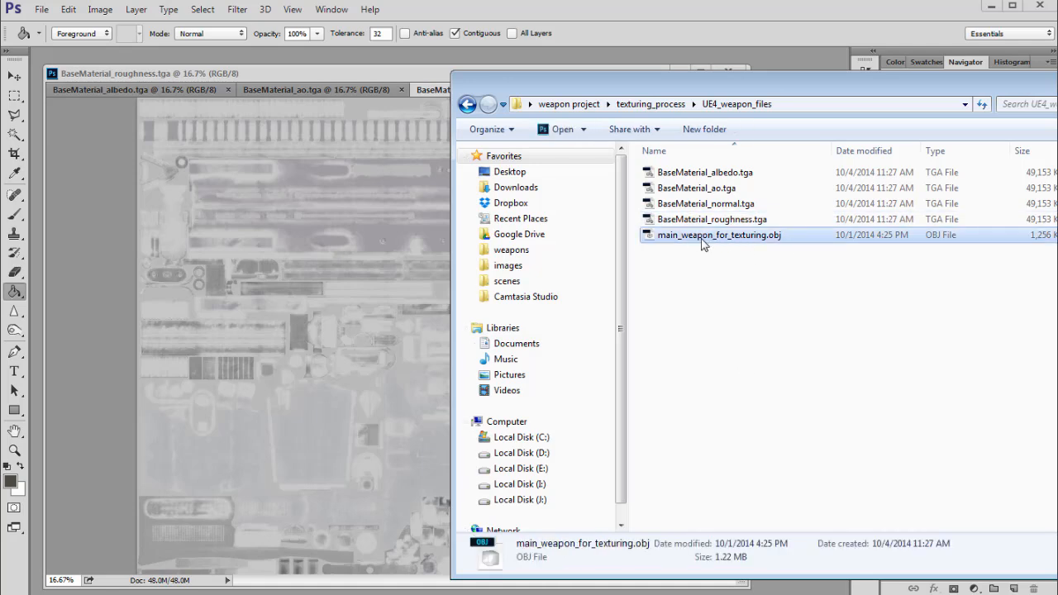
{"action": "left_click_drag", "start_coordinate": [729, 82], "coordinate": [594, 69]}
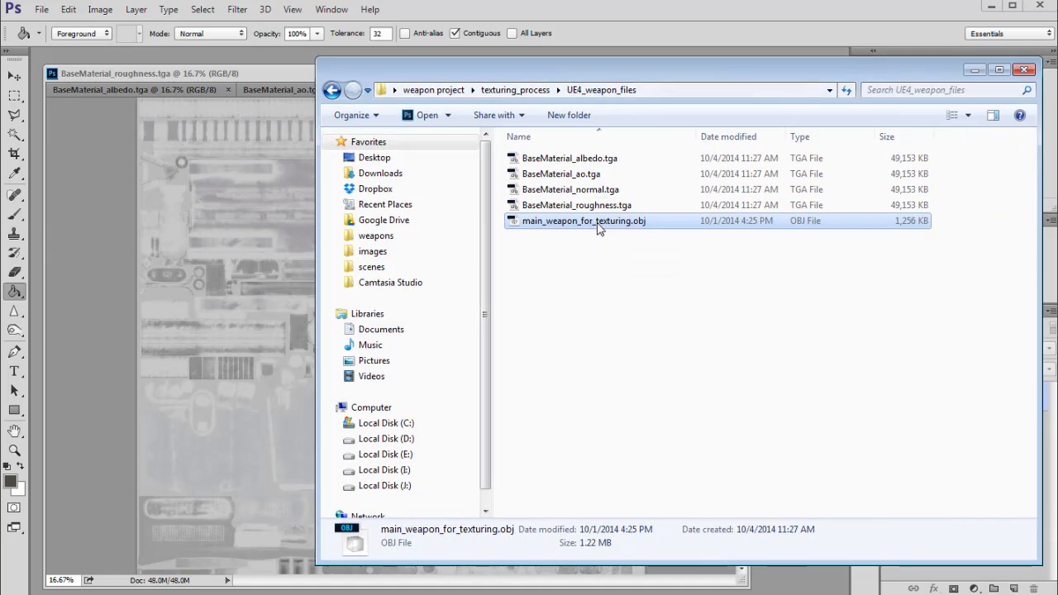
{"action": "left_click", "coordinate": [654, 250]}
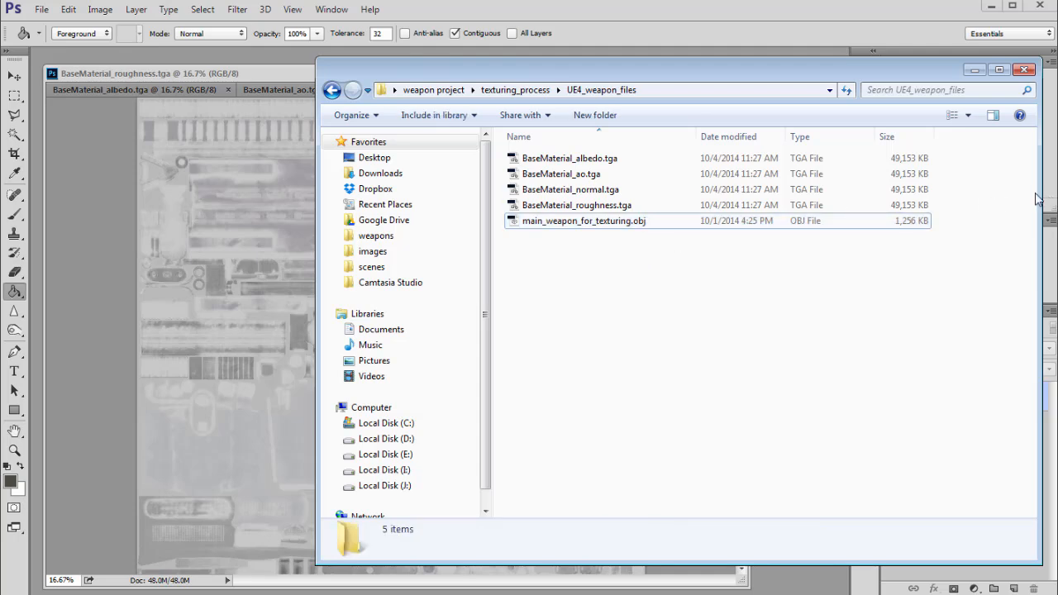
{"action": "left_click_drag", "start_coordinate": [1039, 199], "coordinate": [932, 199]}
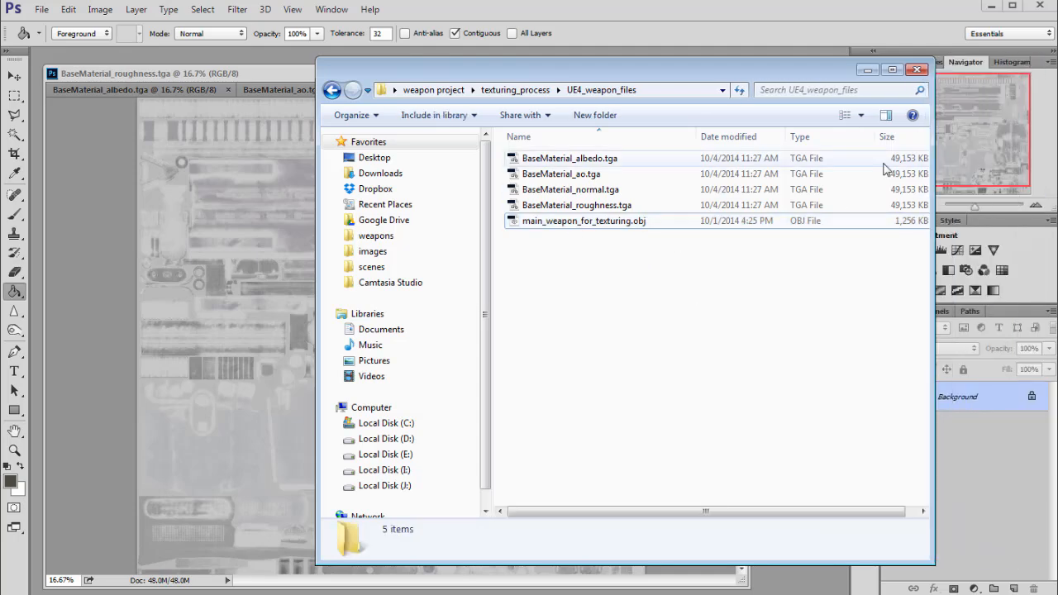
{"action": "left_click_drag", "start_coordinate": [606, 71], "coordinate": [875, 85]}
Open BaseMaterial_normal.tga and inspect it zoomed up to 100%.
{"action": "double_click", "coordinate": [840, 204]}
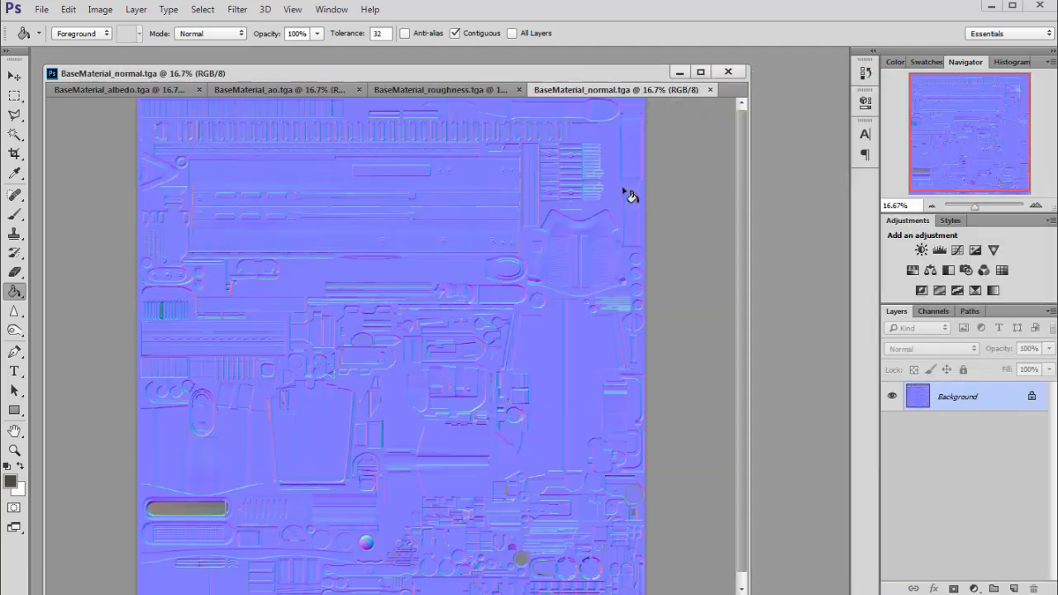
{"action": "left_click", "coordinate": [1036, 205]}
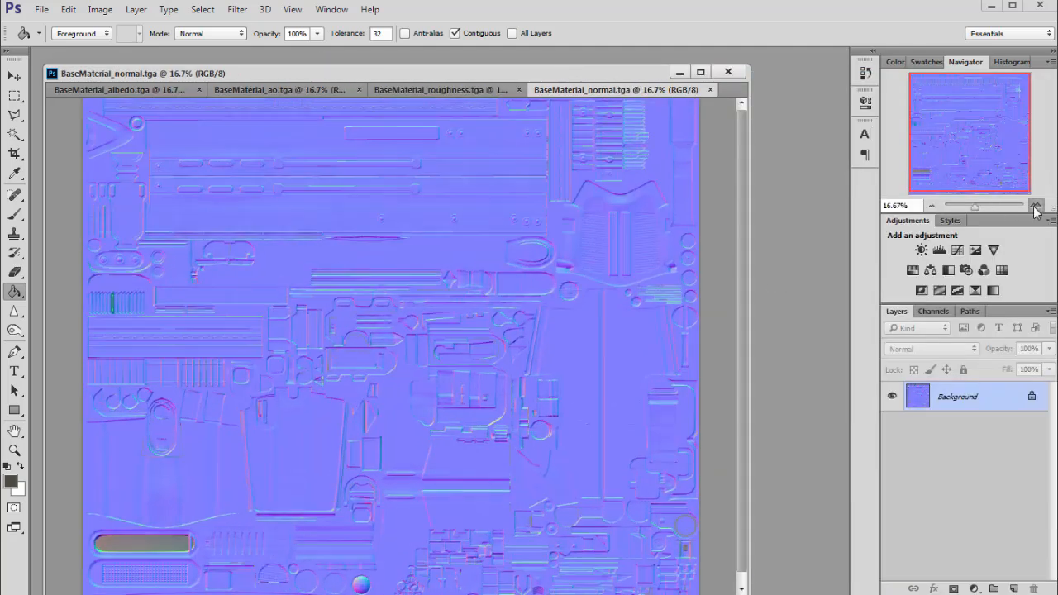
{"action": "left_click", "coordinate": [1036, 205]}
{"action": "left_click", "coordinate": [1036, 205]}
{"action": "left_click_drag", "start_coordinate": [984, 169], "coordinate": [883, 100]}
{"action": "left_click", "coordinate": [1036, 205]}
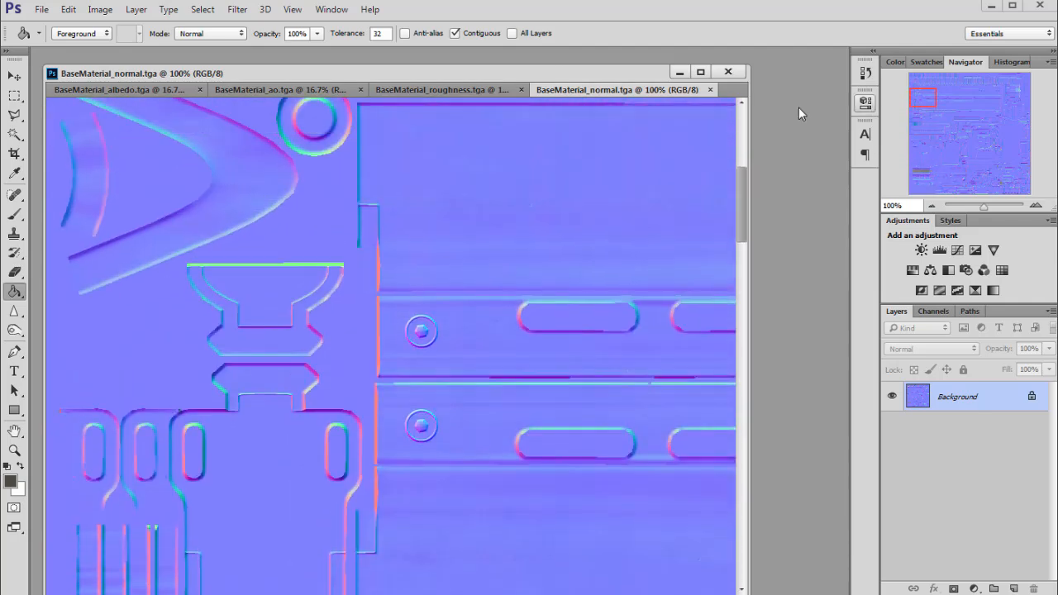
Close the normal map document and switch to the albedo map.
{"action": "left_click_drag", "start_coordinate": [598, 72], "coordinate": [604, 66]}
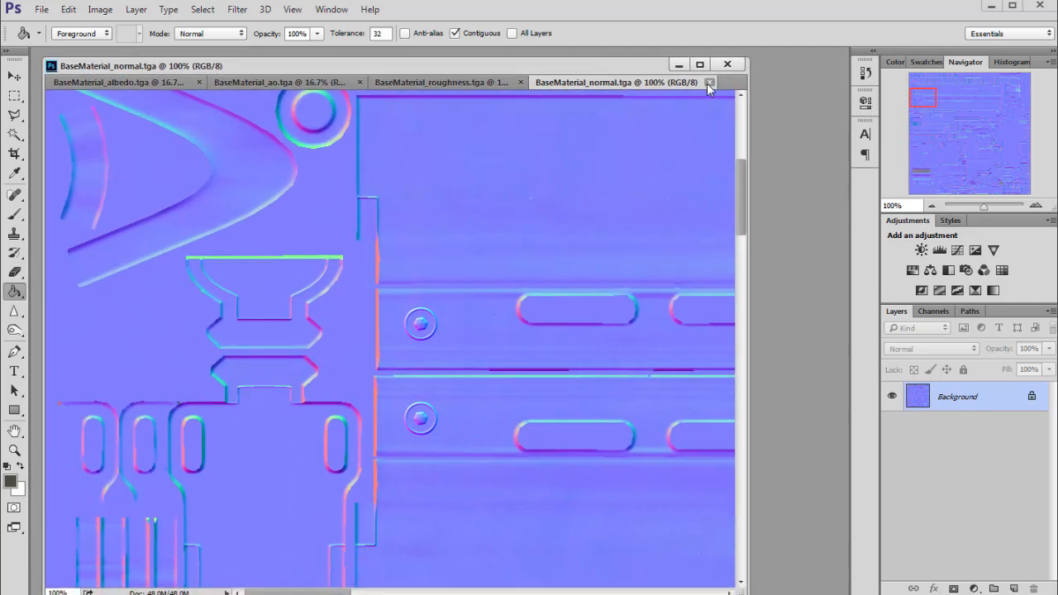
{"action": "left_click", "coordinate": [709, 82]}
{"action": "left_click", "coordinate": [165, 82]}
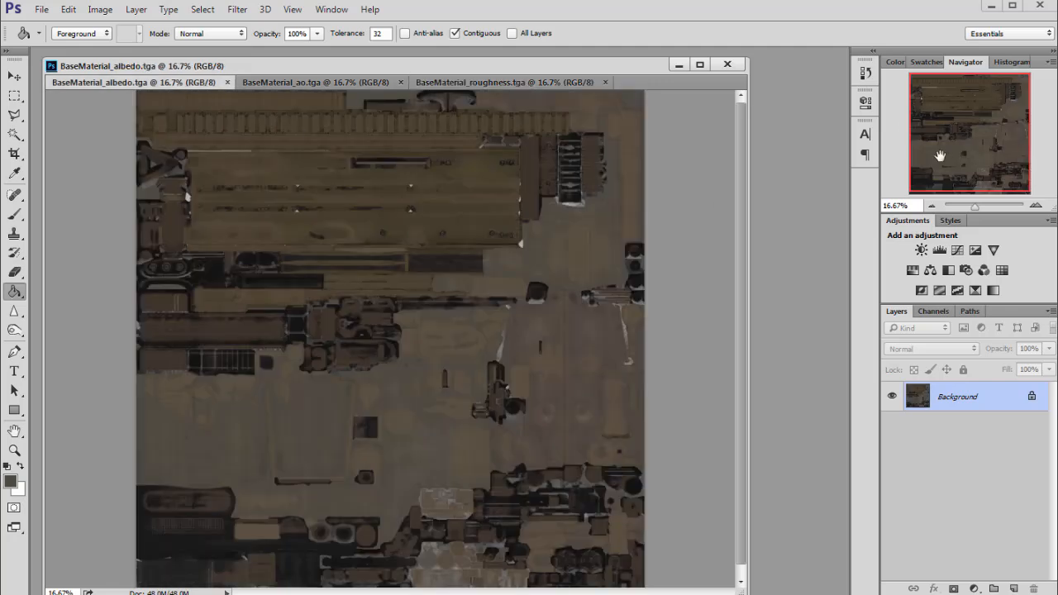
Shrink and reposition the albedo window and pan to the bottom of the map.
{"action": "left_click_drag", "start_coordinate": [450, 66], "coordinate": [443, 63]}
{"action": "left_click_drag", "start_coordinate": [733, 587], "coordinate": [730, 570]}
{"action": "left_click_drag", "start_coordinate": [995, 146], "coordinate": [962, 140]}
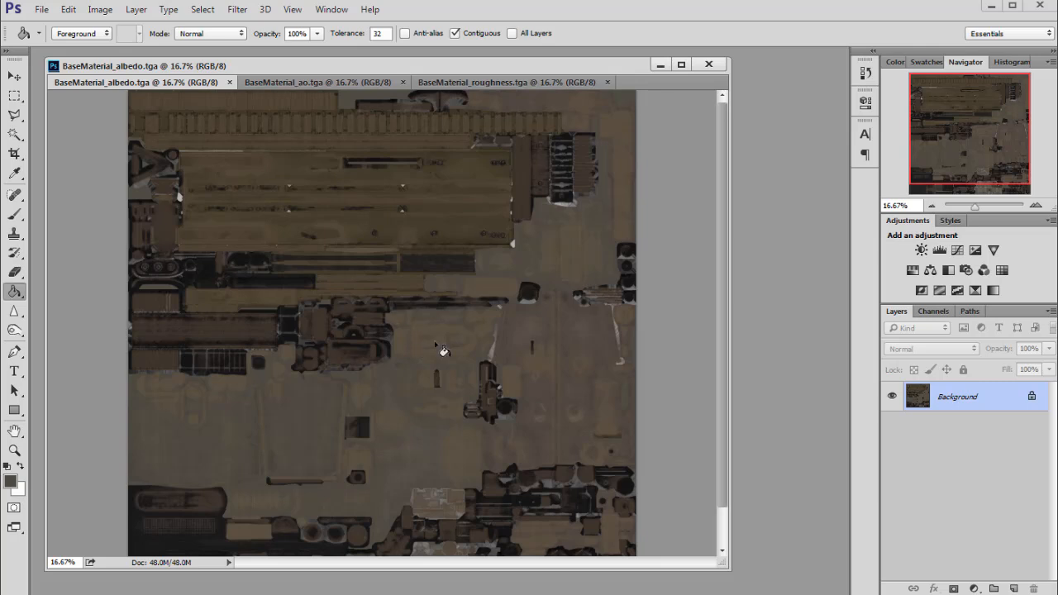
{"action": "left_click_drag", "start_coordinate": [462, 71], "coordinate": [456, 72]}
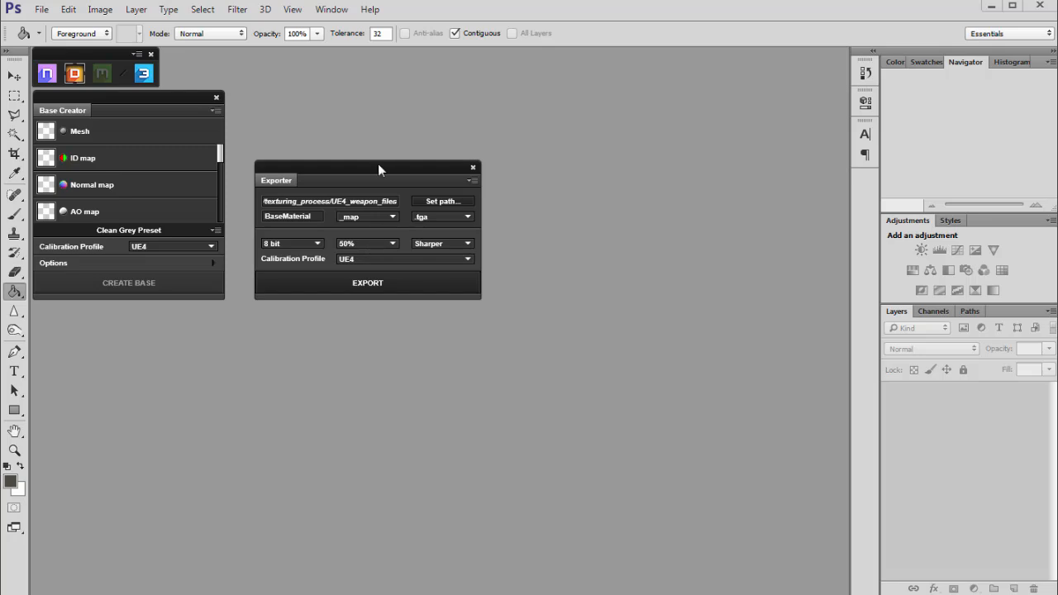
Set the dDo Exporter's export size dropdown to 100%.
{"action": "left_click", "coordinate": [390, 242]}
{"action": "left_click", "coordinate": [353, 258]}
{"action": "left_click", "coordinate": [374, 243]}
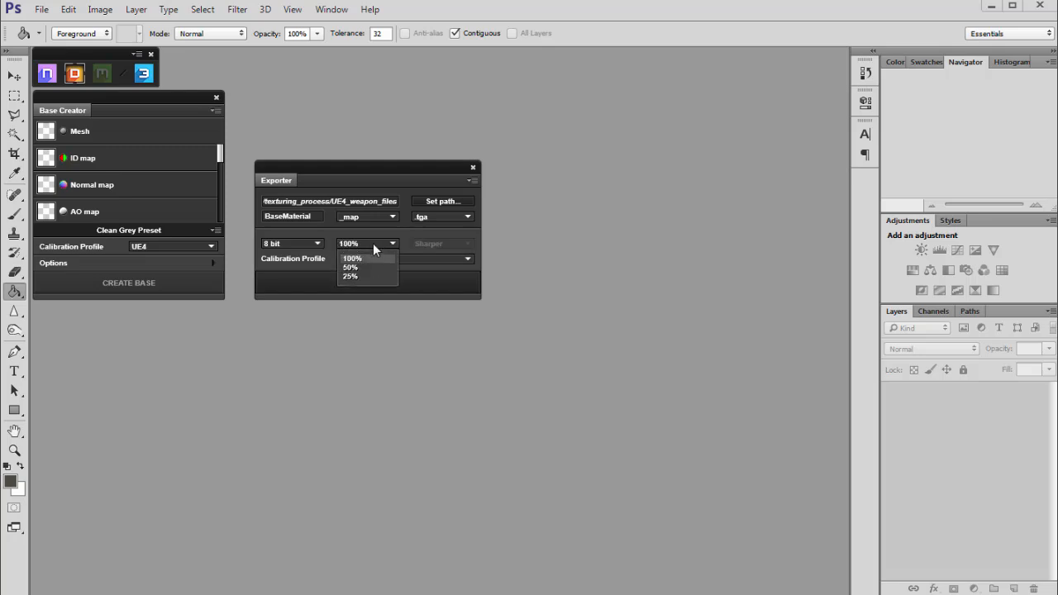
{"action": "left_click", "coordinate": [371, 232]}
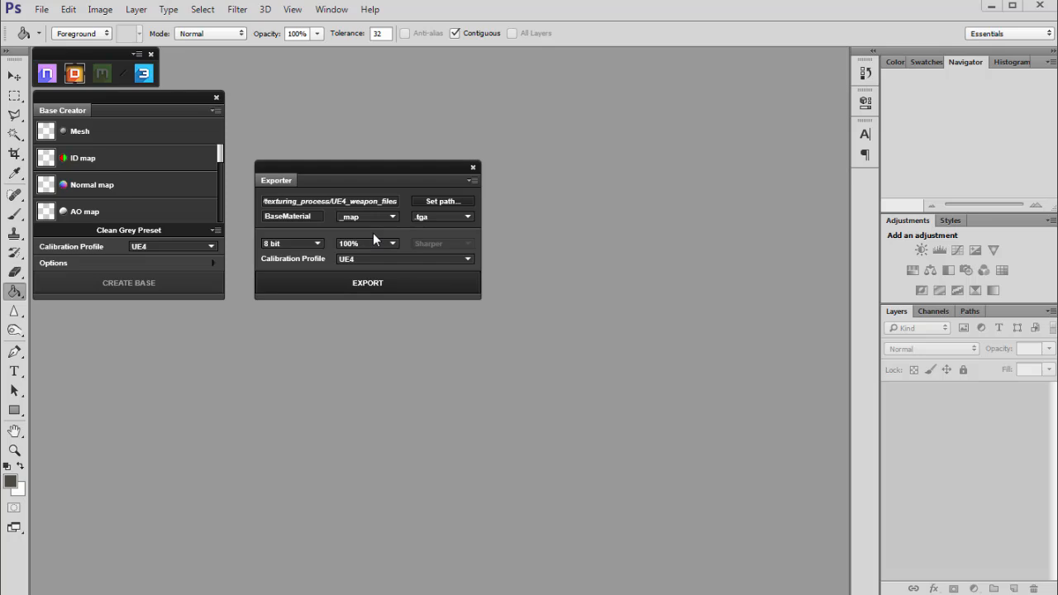
Set the Exporter's export size to 50%.
{"action": "left_click", "coordinate": [371, 243]}
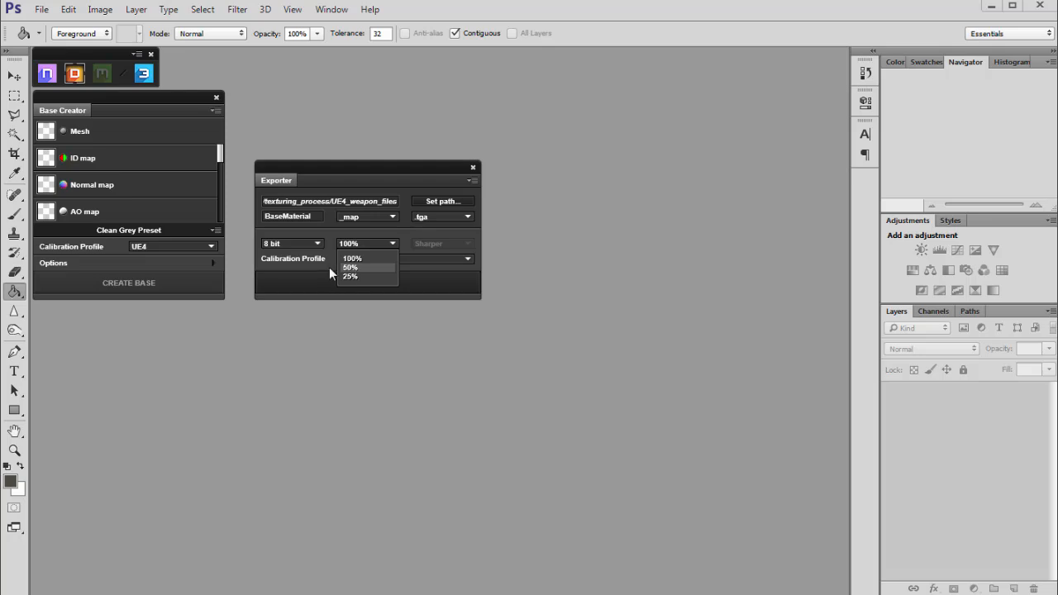
{"action": "left_click", "coordinate": [353, 267]}
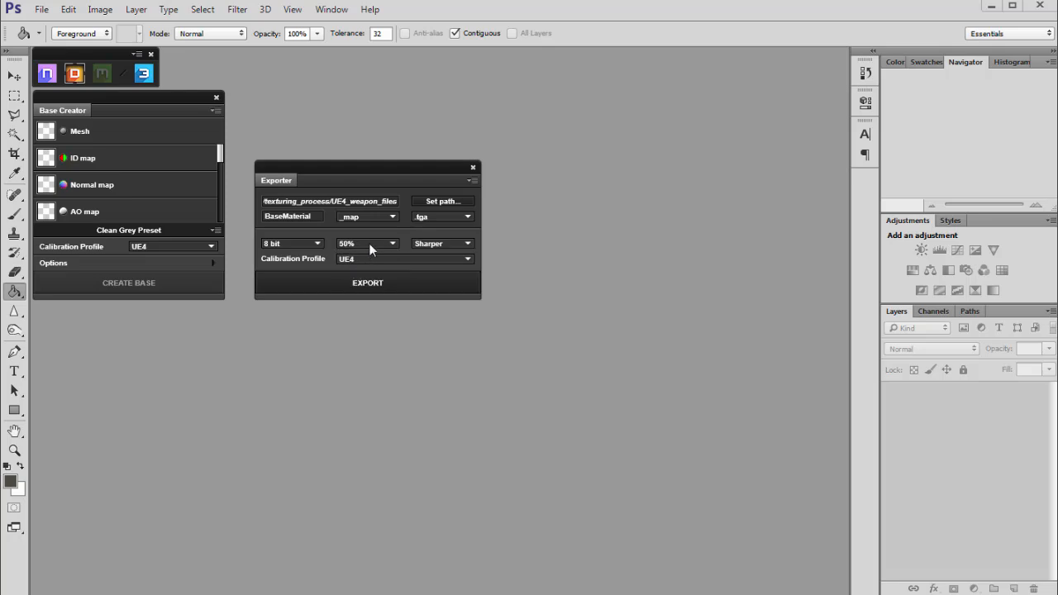
{"action": "left_click", "coordinate": [349, 243]}
Keep Sharper as the resampling method and export the texture maps.
{"action": "left_click", "coordinate": [443, 243]}
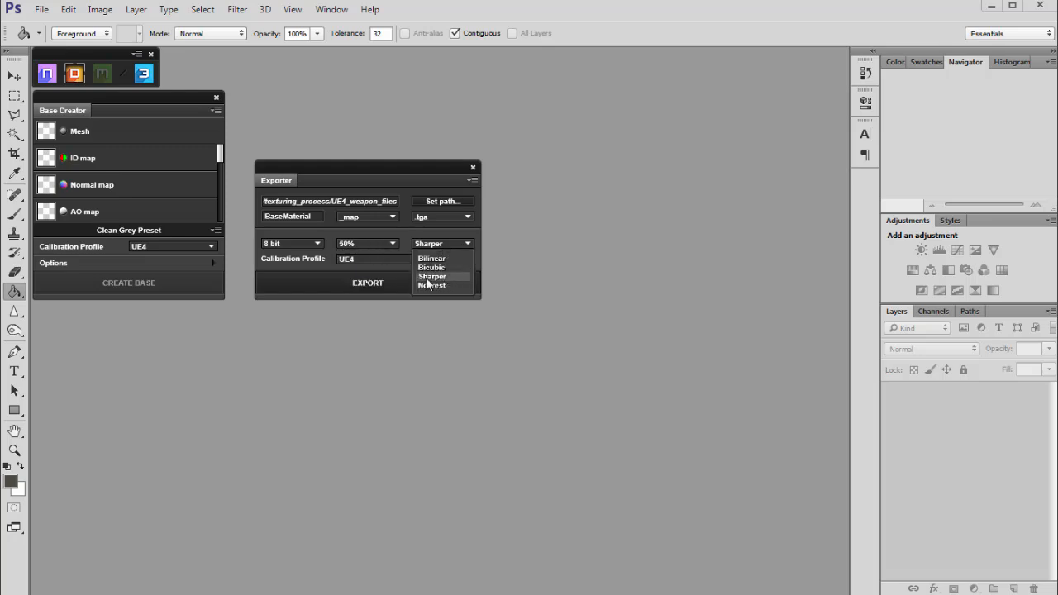
{"action": "left_click", "coordinate": [428, 278]}
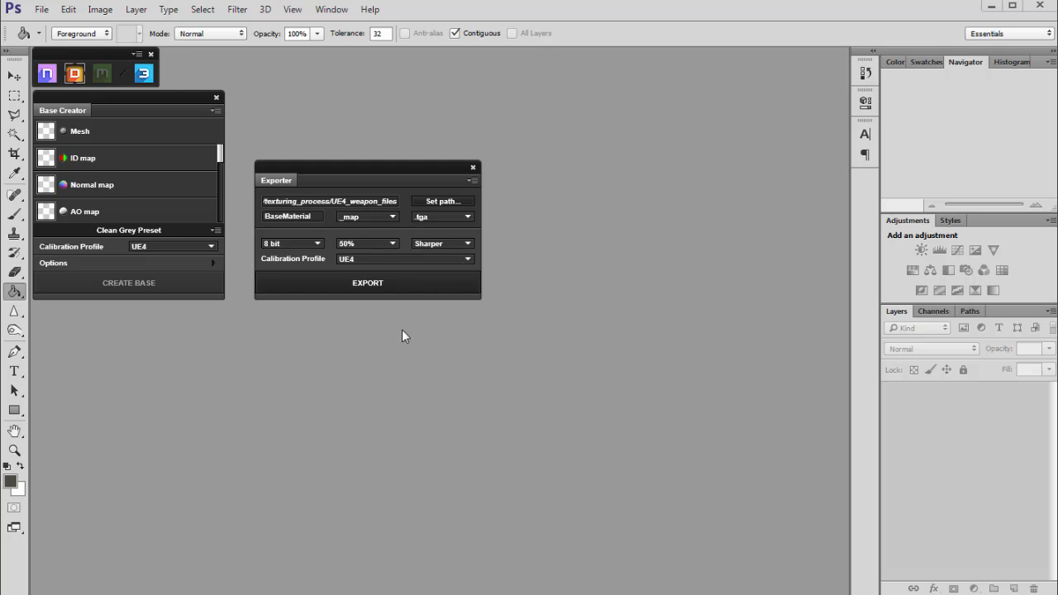
{"action": "left_click", "coordinate": [376, 285]}
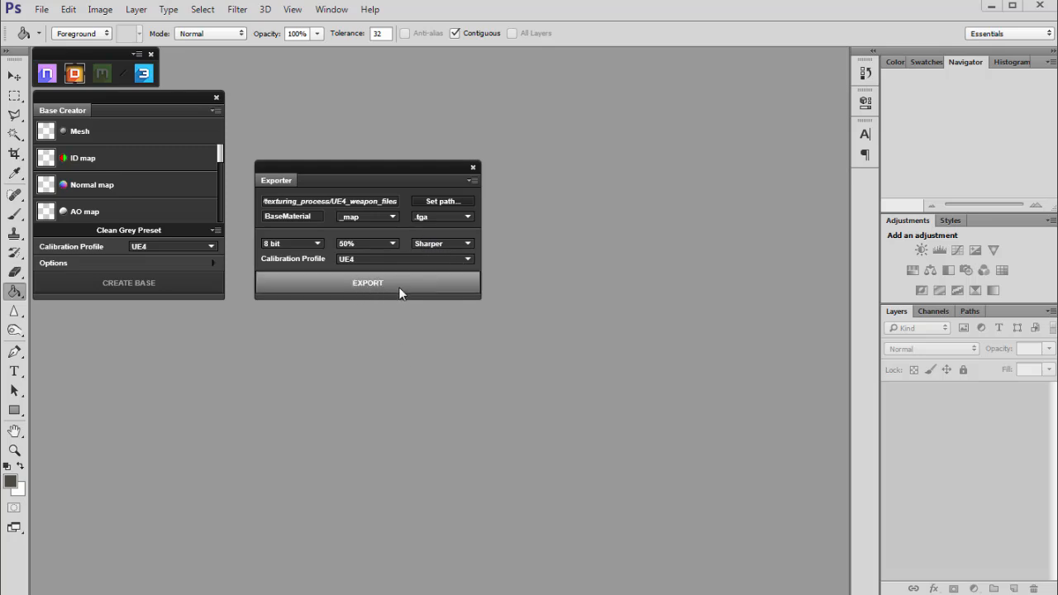